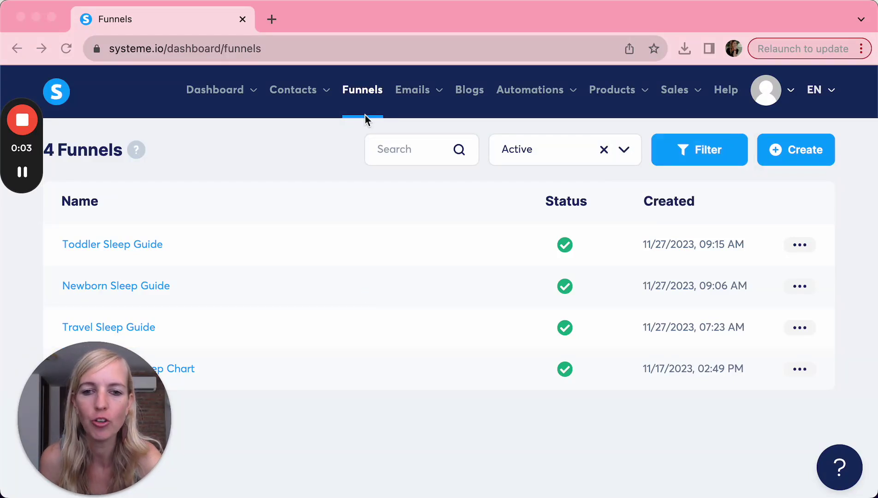
Go from the funnels list to Emails > Newsletters, which shows no newsletters yet.
{"action": "left_click", "coordinate": [416, 96]}
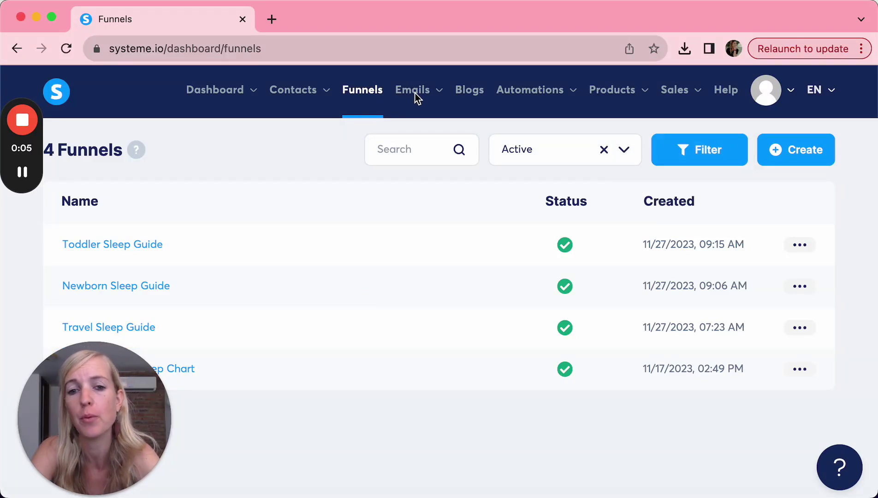
{"action": "mouse_move", "coordinate": [422, 97]}
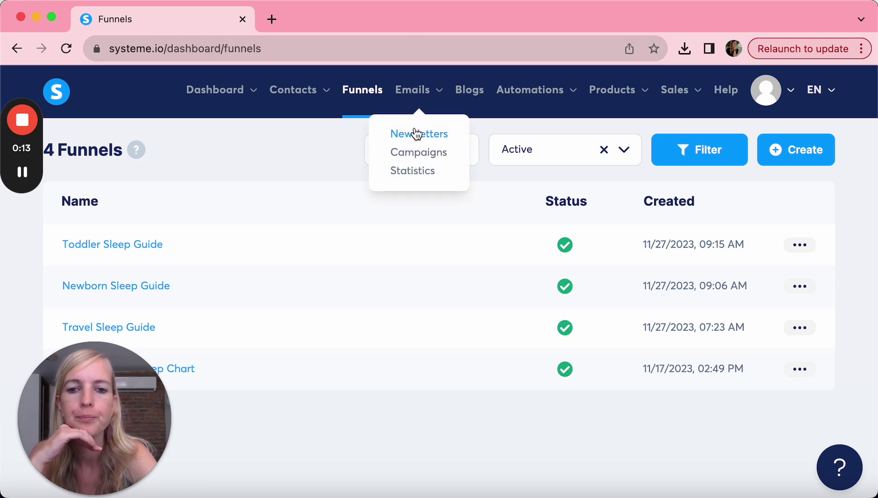
{"action": "left_click", "coordinate": [415, 134]}
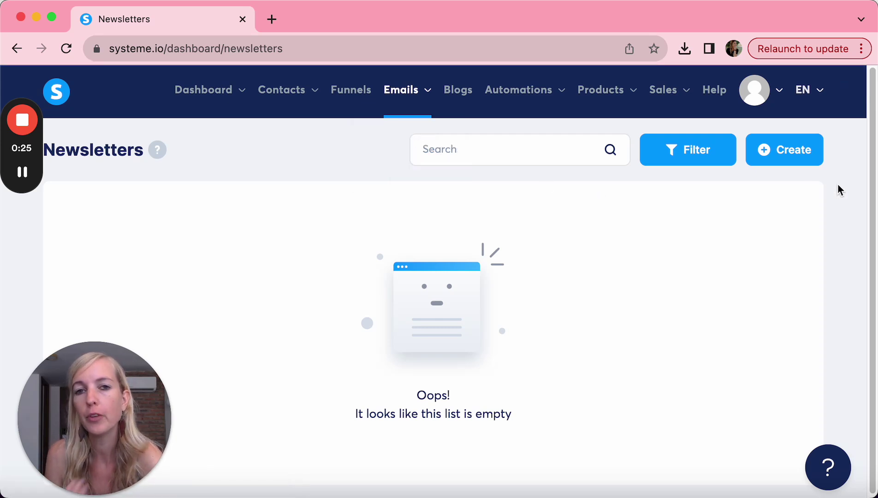
Start creating a new newsletter from the Newsletters page.
{"action": "left_click", "coordinate": [790, 158]}
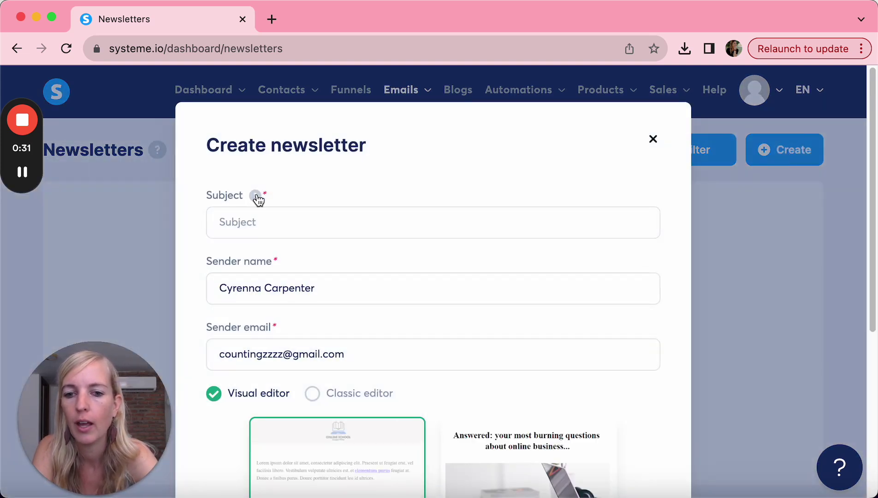
{"action": "mouse_move", "coordinate": [257, 197]}
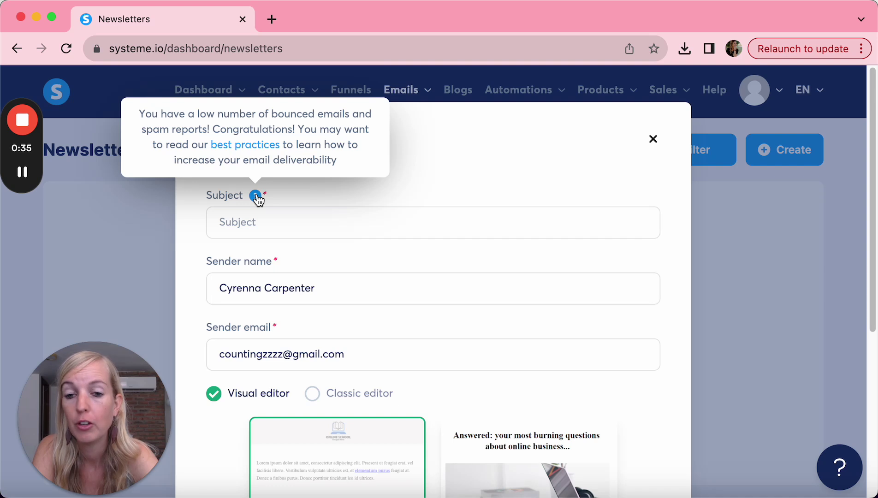
{"action": "left_click", "coordinate": [264, 227]}
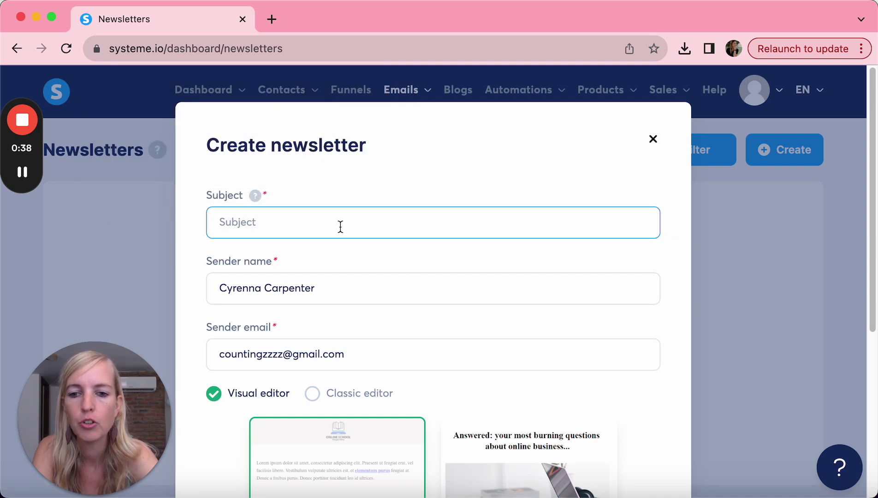
{"action": "scroll", "coordinate": [363, 225], "scroll_direction": "down", "scroll_amount": 4}
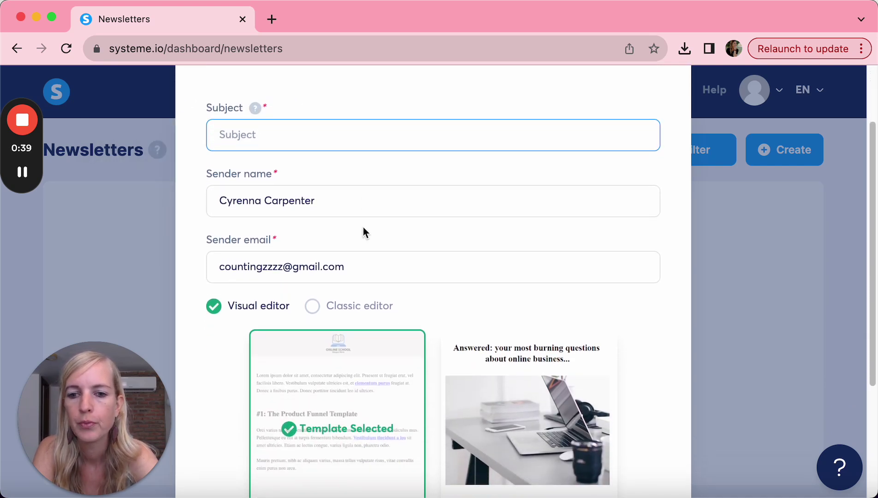
Replace the sender's surname so the sender name ends in "| Counting Z's".
{"action": "double_click", "coordinate": [293, 201]}
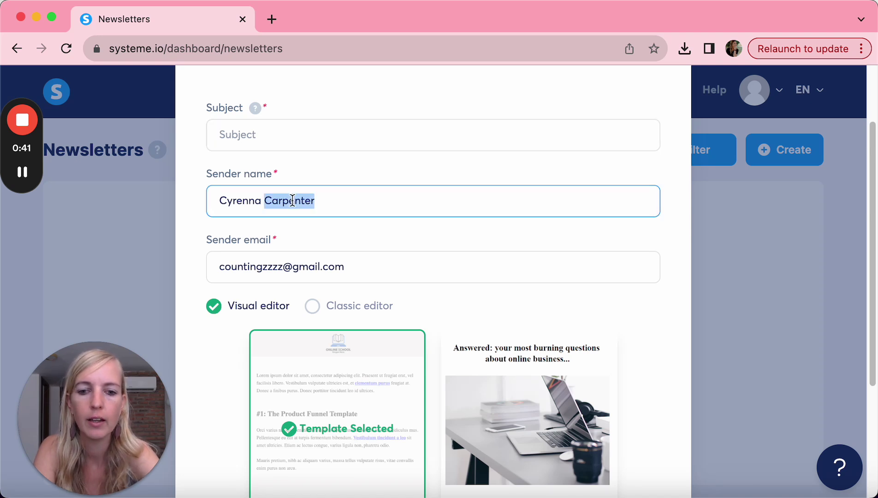
{"action": "type", "text": "| Counting Z"}
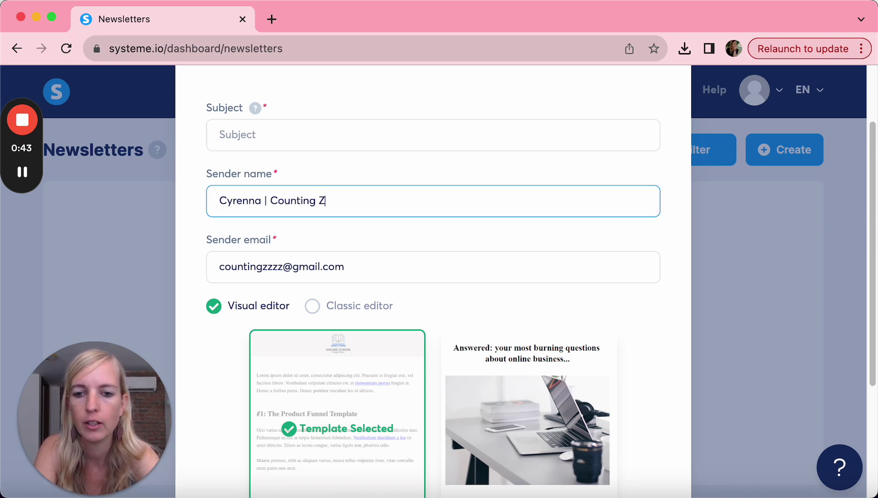
{"action": "type", "text": "'s"}
{"action": "scroll", "coordinate": [437, 237], "scroll_direction": "down", "scroll_amount": 2}
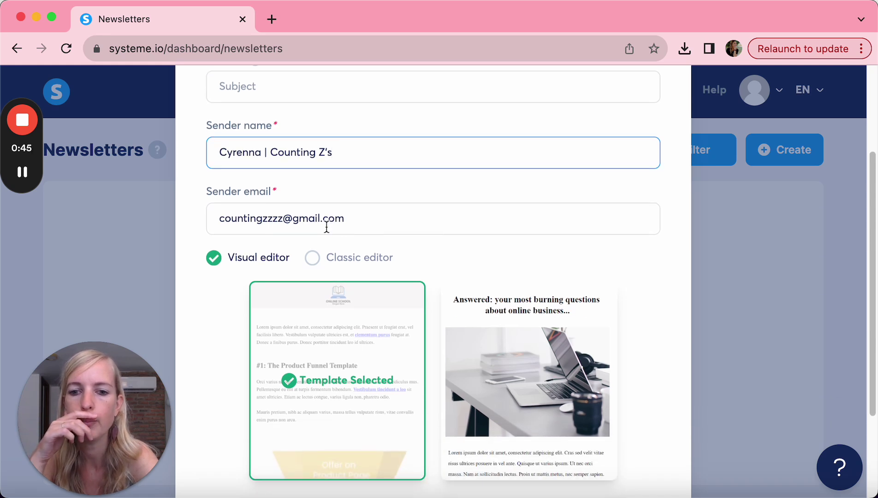
{"action": "scroll", "coordinate": [373, 216], "scroll_direction": "down", "scroll_amount": 4}
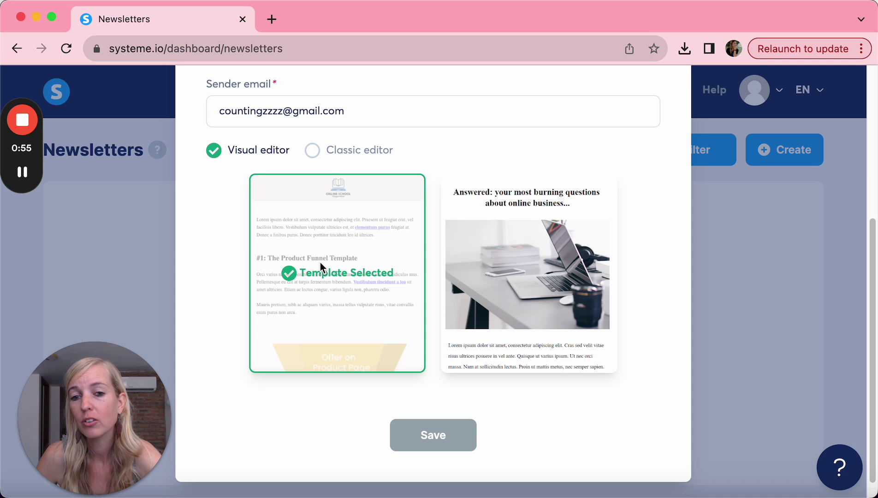
Choose the Classic editor and type the subject 'Update on your Baby Sleep Chart'.
{"action": "left_click", "coordinate": [317, 145]}
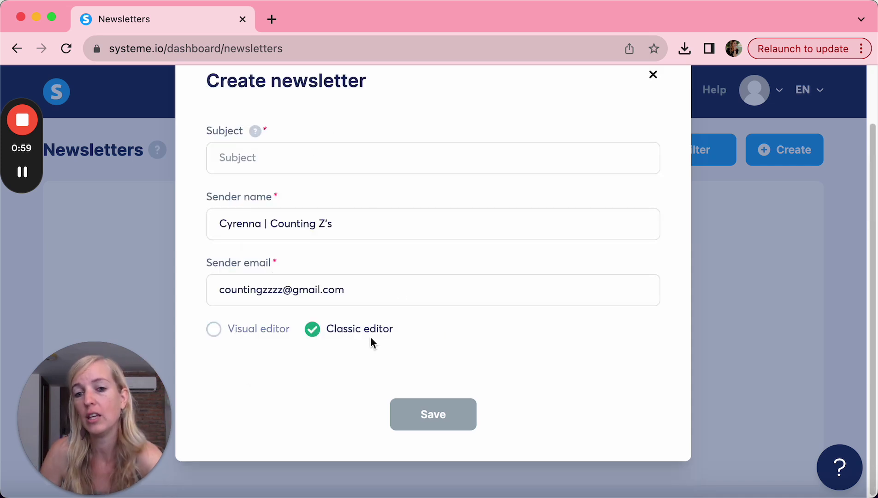
{"action": "left_click", "coordinate": [214, 329]}
{"action": "scroll", "coordinate": [341, 414], "scroll_direction": "down", "scroll_amount": 4}
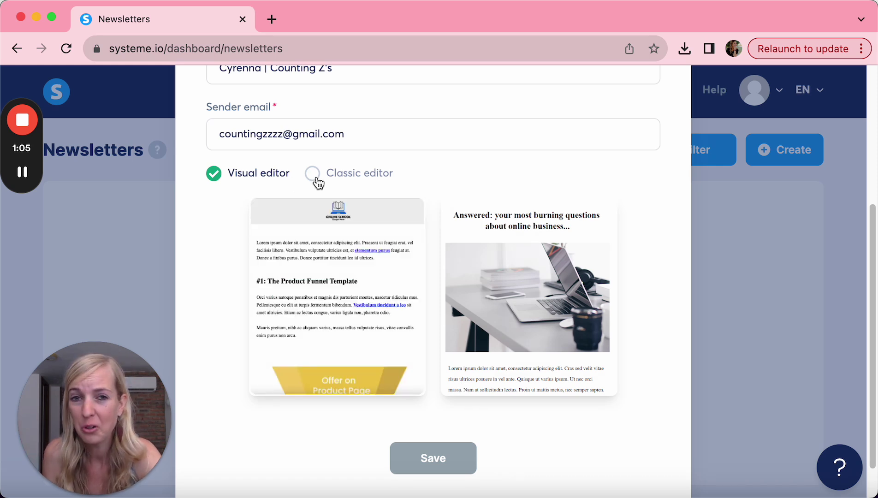
{"action": "left_click", "coordinate": [314, 175]}
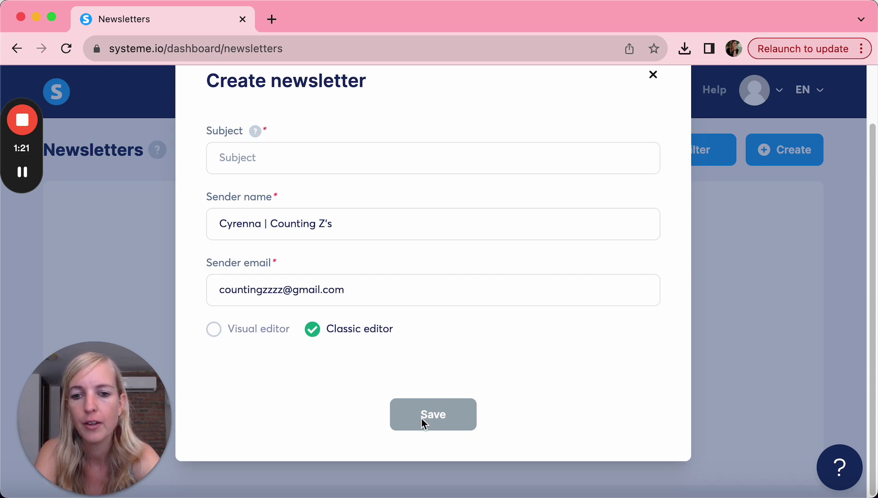
{"action": "left_click", "coordinate": [260, 167]}
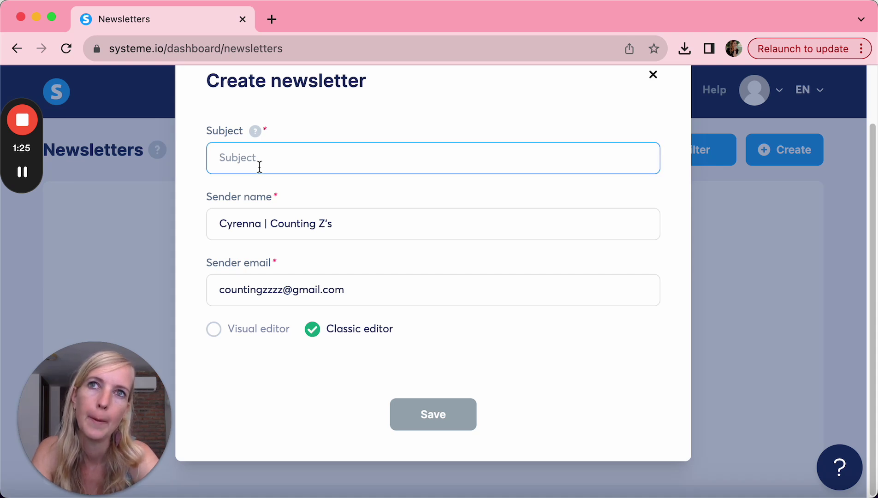
{"action": "type", "text": "U"}
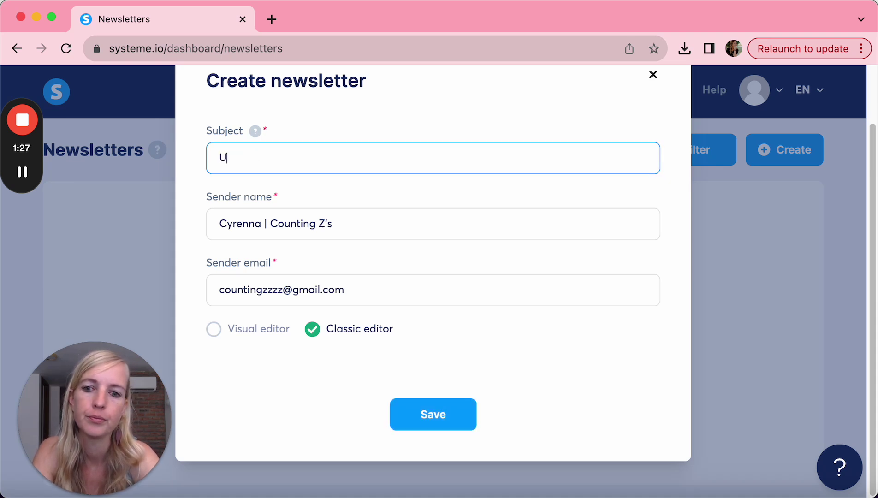
{"action": "type", "text": "pdate on your Baby "}
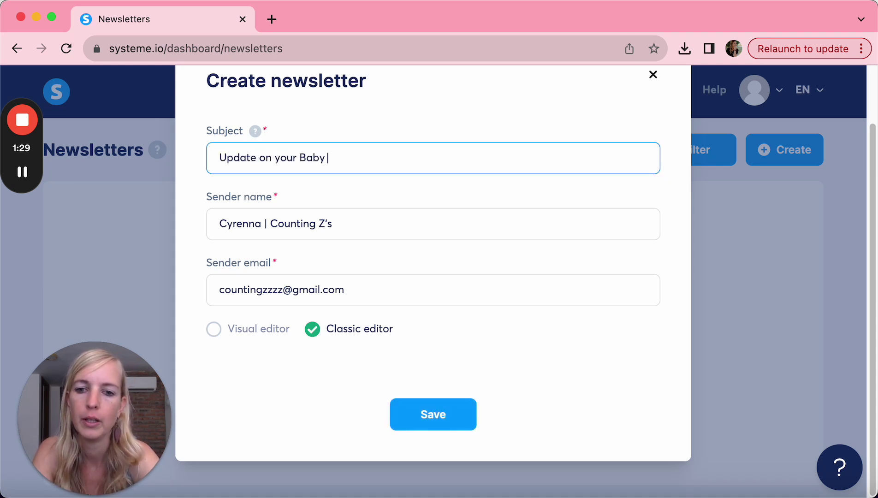
{"action": "type", "text": "Sleep Chart"}
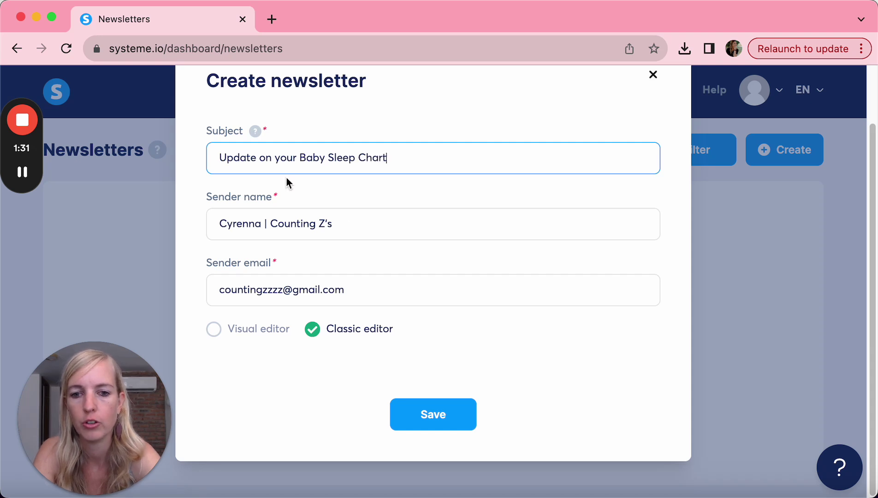
Save and reopen the newsletter, then start the body with 'Hi {first_name},'.
{"action": "left_click", "coordinate": [428, 423]}
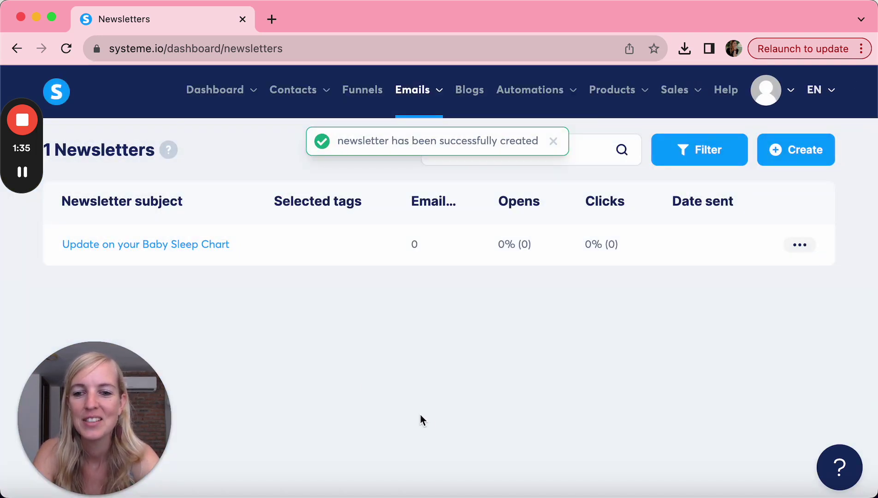
{"action": "left_click", "coordinate": [164, 245]}
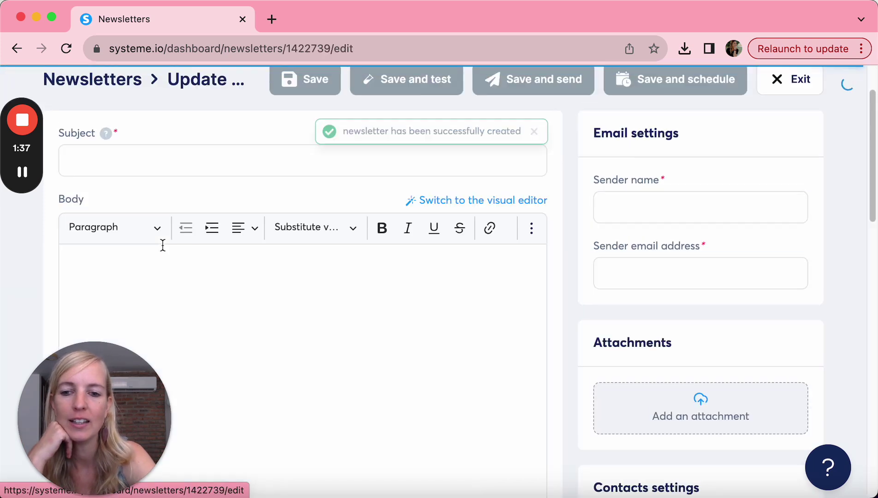
{"action": "left_click", "coordinate": [190, 278]}
{"action": "type", "text": "Hi"}
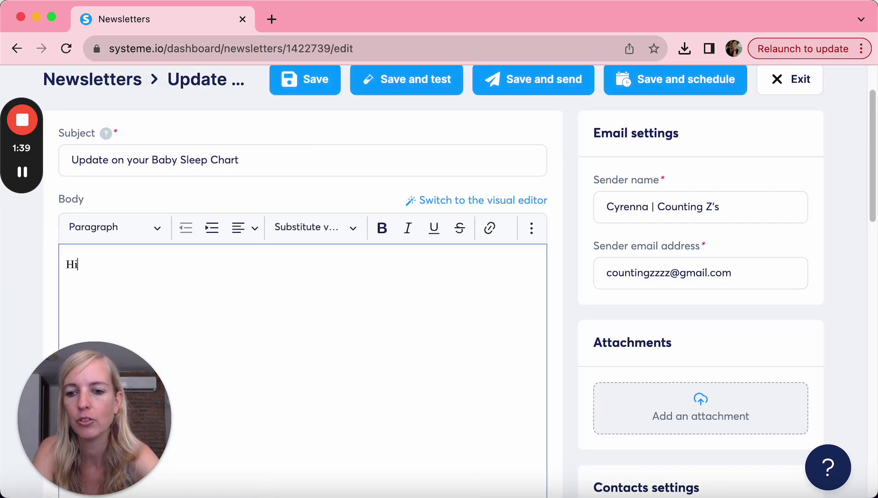
{"action": "left_click", "coordinate": [318, 235]}
{"action": "left_click", "coordinate": [310, 284]}
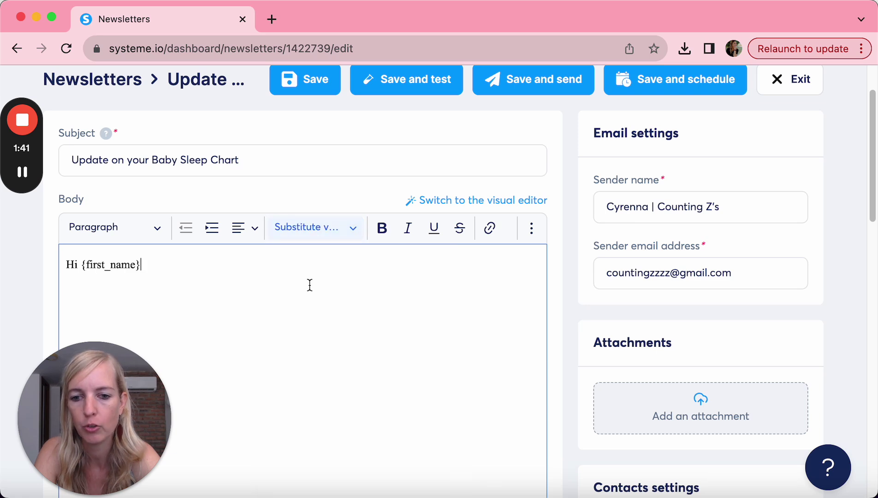
{"action": "type", "text": ","}
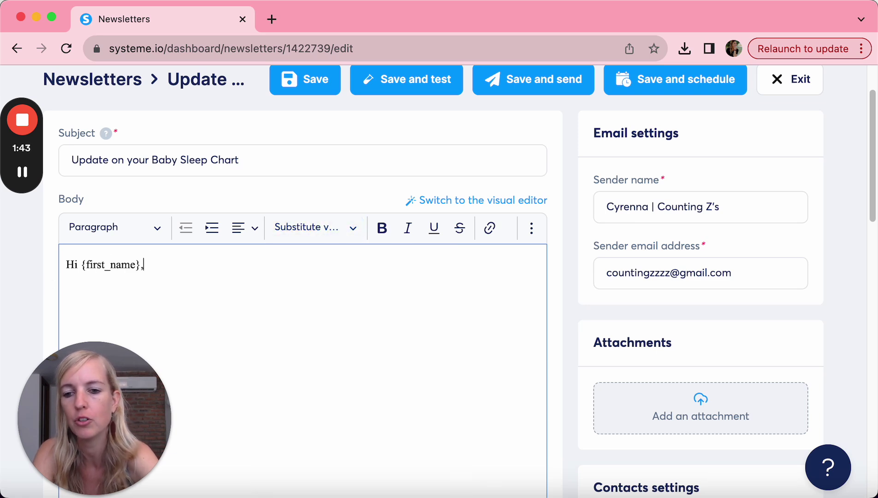
{"action": "key", "text": "Return"}
Write the opening sentence 'I wanted to share with you an exciting...' below the greeting.
{"action": "type", "text": "I wante"}
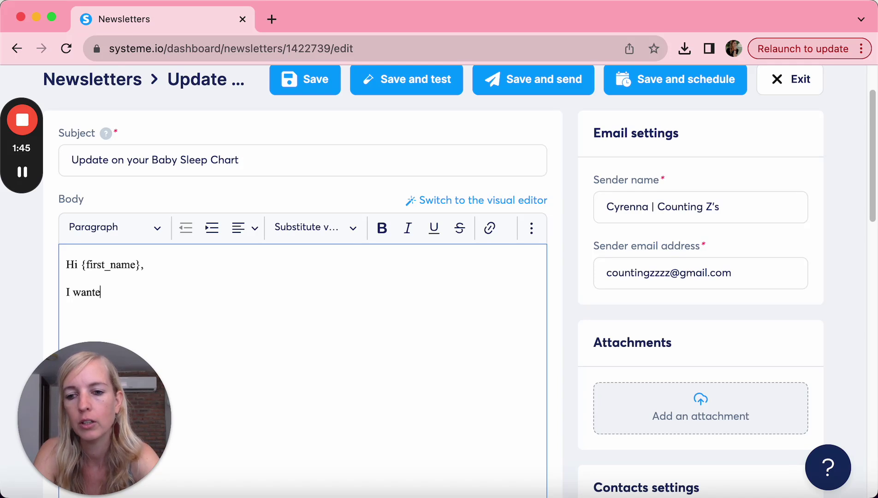
{"action": "type", "text": "d to share with you an e"}
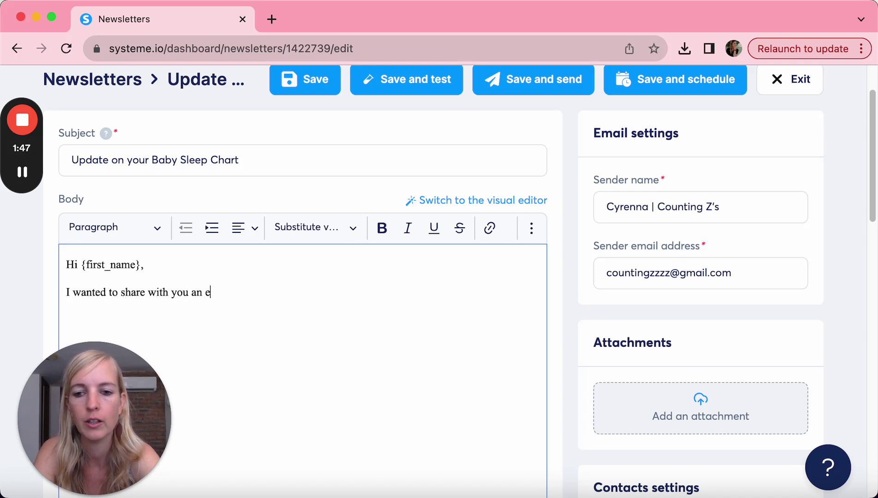
{"action": "type", "text": "xciting an"}
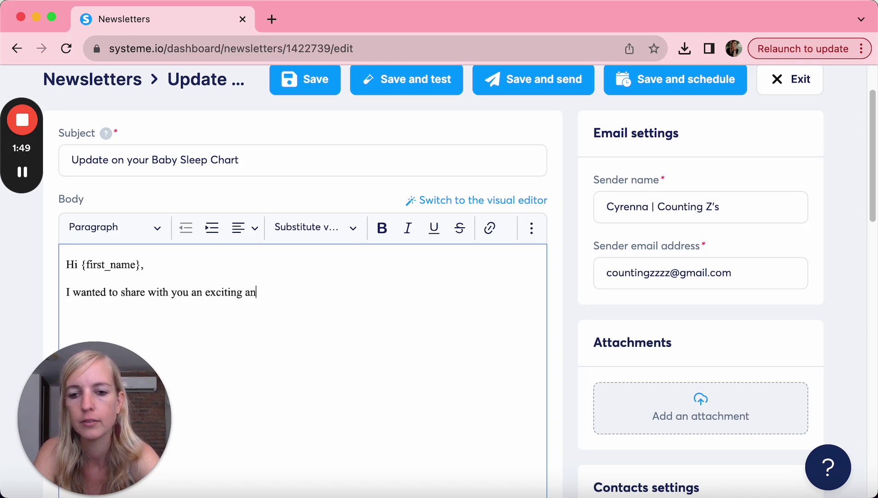
{"action": "key", "text": "BackSpace"}
{"action": "key", "text": "BackSpace"}
{"action": "type", "text": ".."}
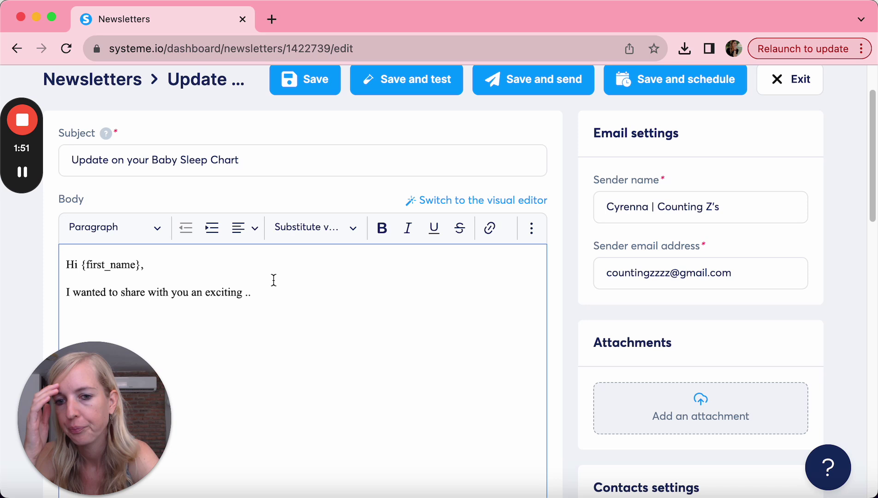
{"action": "scroll", "coordinate": [273, 280], "scroll_direction": "down", "scroll_amount": 3}
{"action": "scroll", "coordinate": [273, 280], "scroll_direction": "up", "scroll_amount": 2}
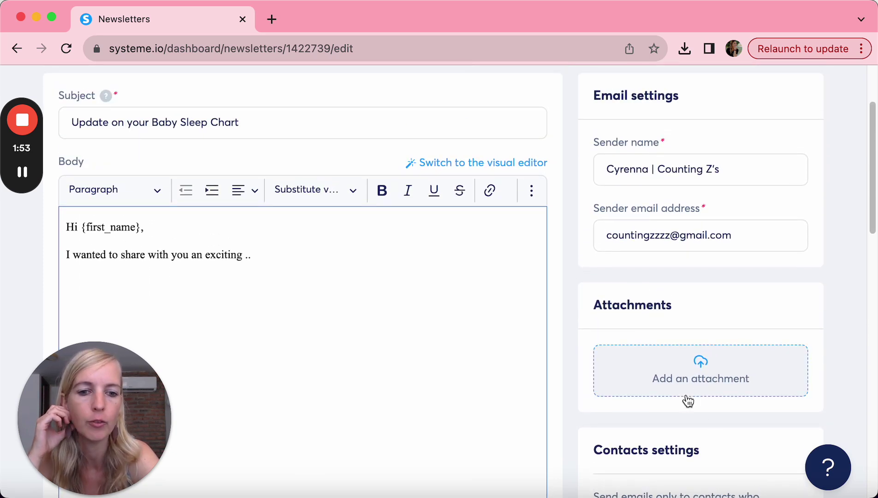
{"action": "scroll", "coordinate": [741, 373], "scroll_direction": "down", "scroll_amount": 2}
{"action": "scroll", "coordinate": [742, 373], "scroll_direction": "down", "scroll_amount": 6}
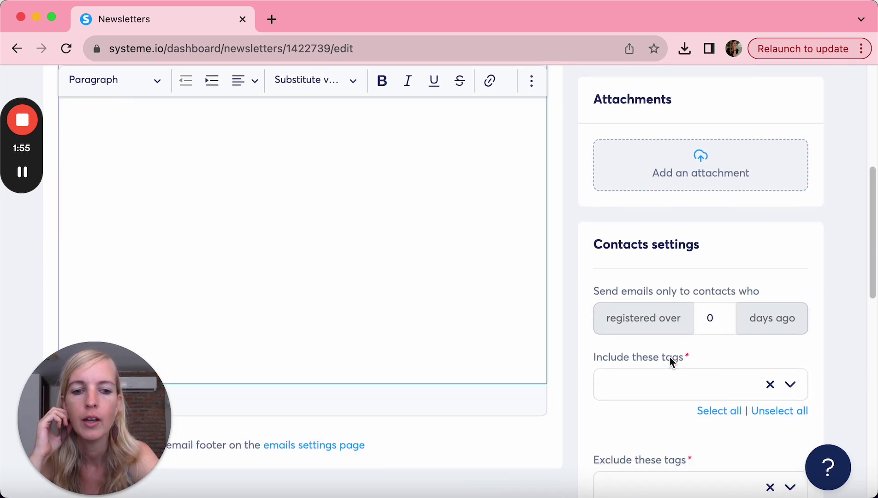
{"action": "scroll", "coordinate": [670, 359], "scroll_direction": "down", "scroll_amount": 2}
{"action": "scroll", "coordinate": [618, 329], "scroll_direction": "up", "scroll_amount": 3}
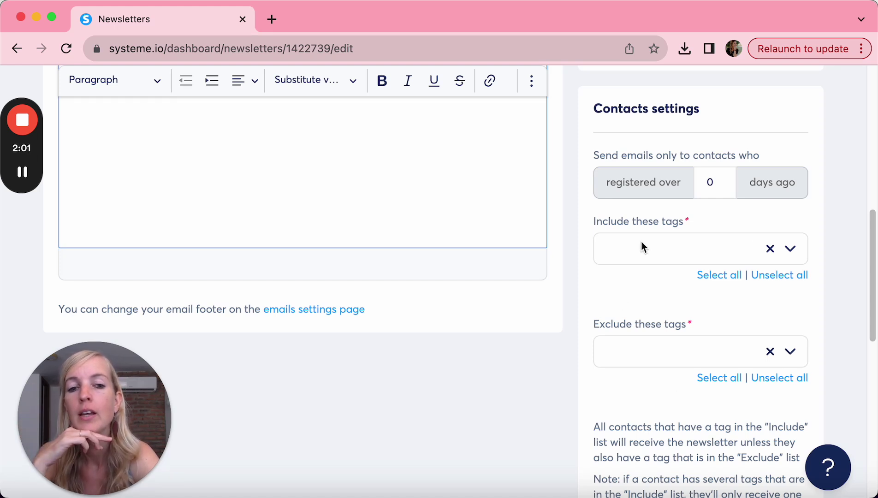
Include contacts tagged 'Baby Sleep Chart (free pdf)' in the newsletter's recipients.
{"action": "left_click", "coordinate": [655, 248]}
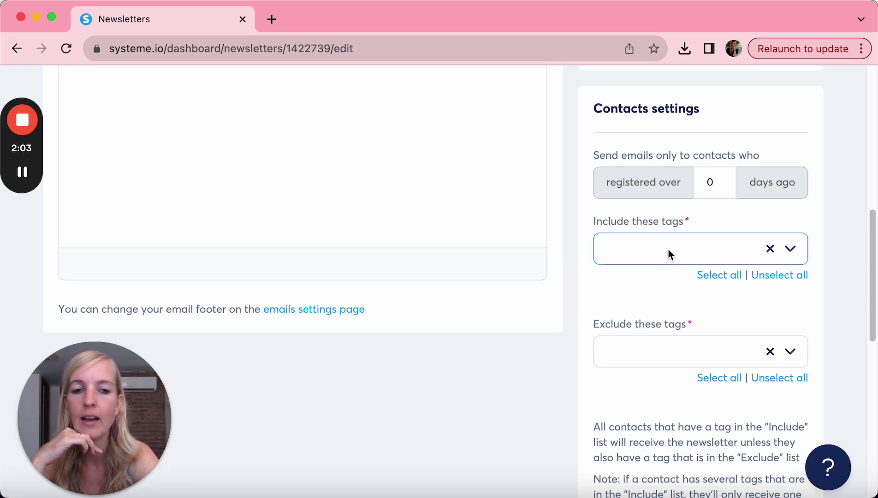
{"action": "left_click", "coordinate": [792, 250]}
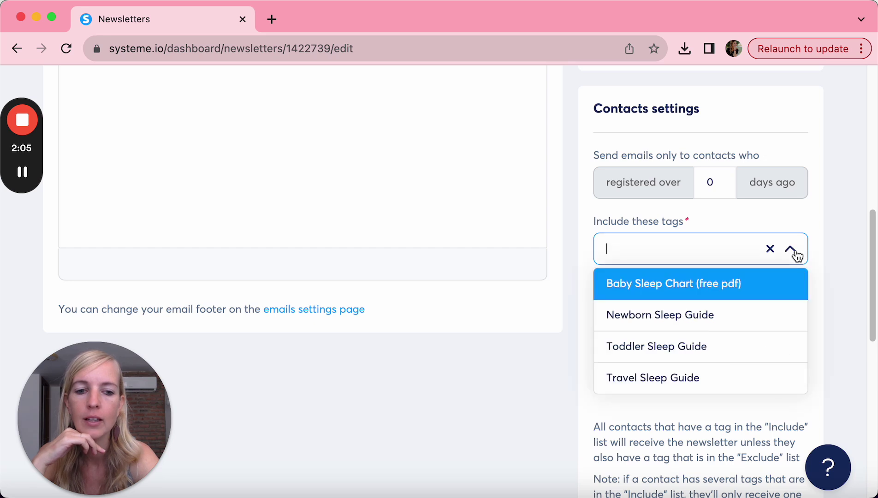
{"action": "left_click", "coordinate": [656, 283]}
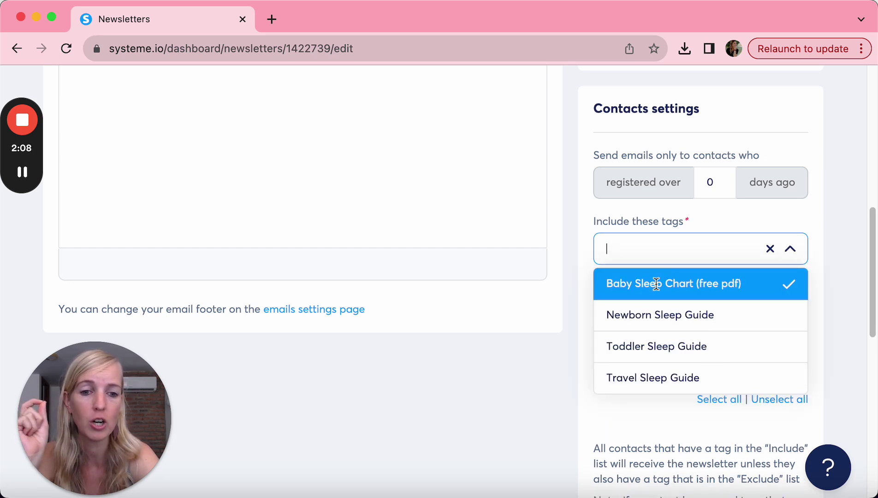
{"action": "left_click", "coordinate": [835, 267]}
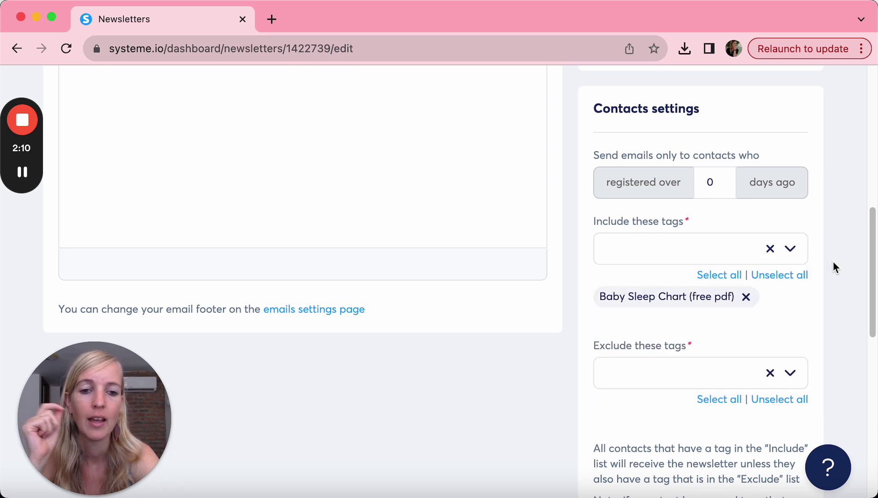
Exclude contacts tagged 'Travel Sleep Guide' from the newsletter's recipients.
{"action": "left_click", "coordinate": [792, 373]}
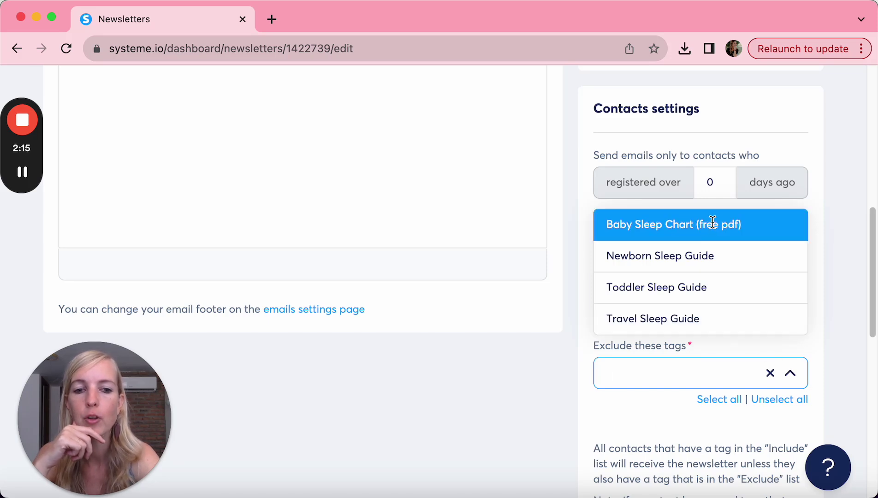
{"action": "left_click", "coordinate": [671, 316]}
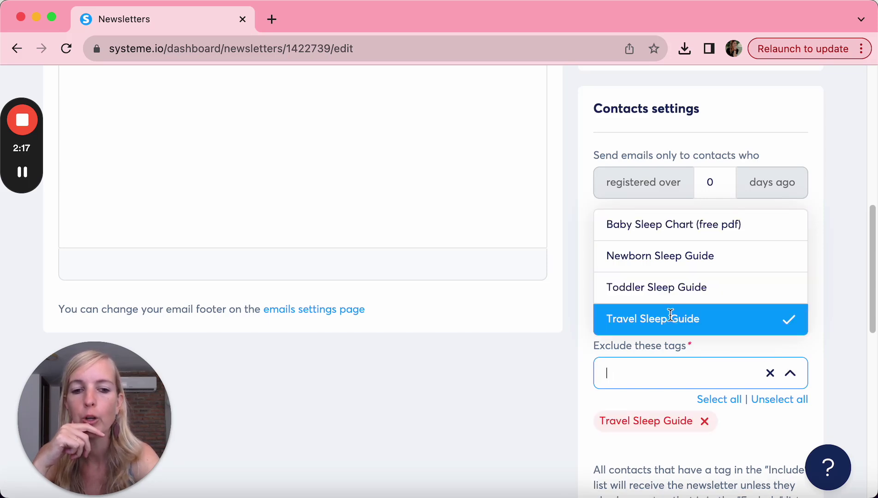
{"action": "left_click", "coordinate": [830, 340]}
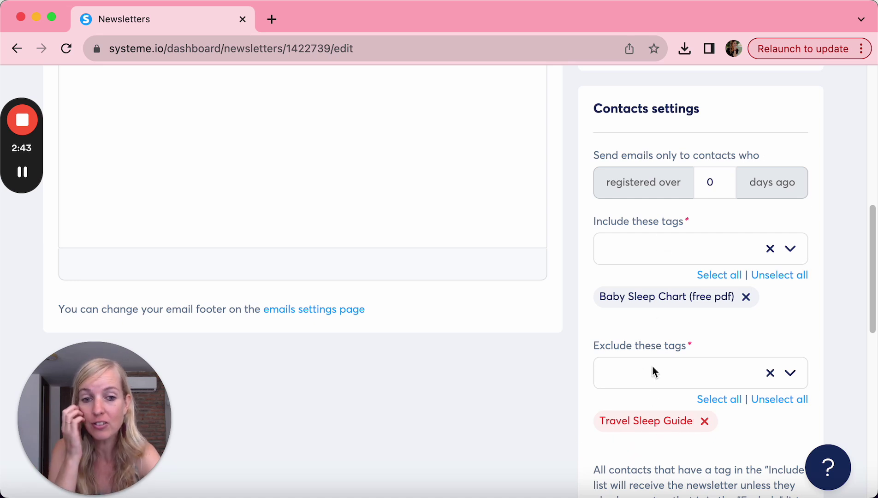
{"action": "scroll", "coordinate": [656, 406], "scroll_direction": "down", "scroll_amount": 2}
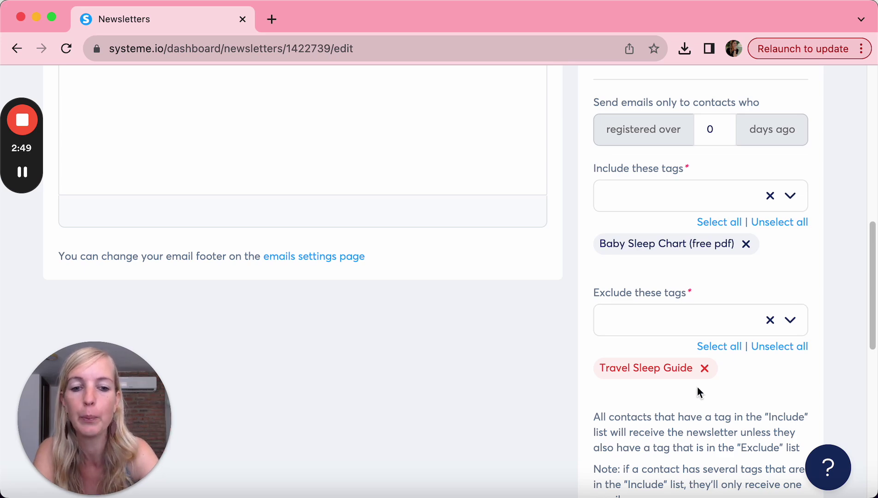
{"action": "scroll", "coordinate": [725, 417], "scroll_direction": "down", "scroll_amount": 2}
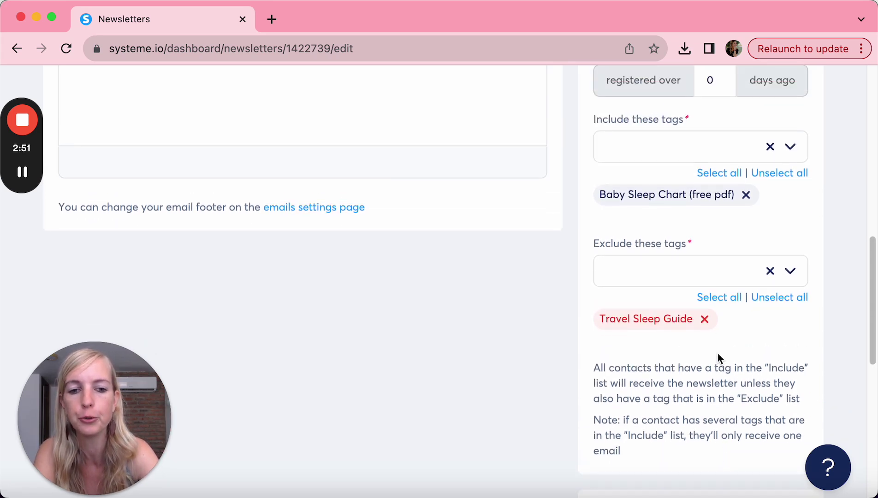
{"action": "scroll", "coordinate": [719, 351], "scroll_direction": "down", "scroll_amount": 8}
{"action": "scroll", "coordinate": [720, 352], "scroll_direction": "up", "scroll_amount": 14}
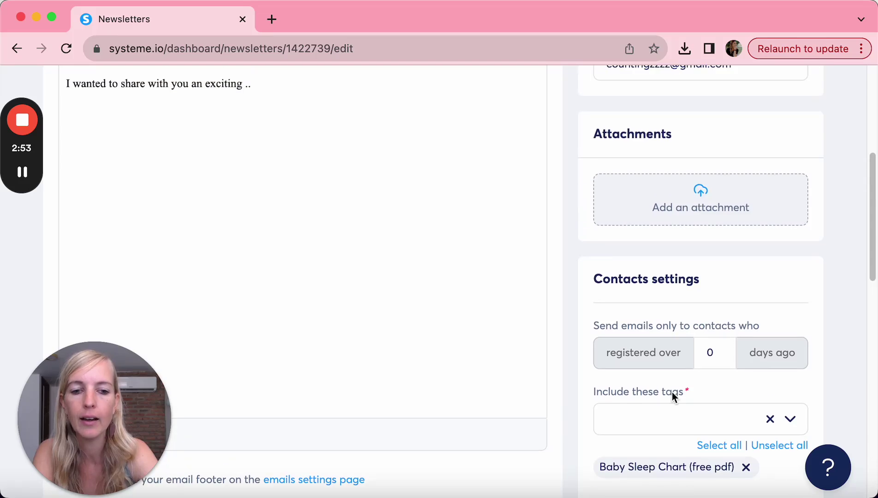
{"action": "scroll", "coordinate": [672, 392], "scroll_direction": "down", "scroll_amount": 3}
{"action": "scroll", "coordinate": [673, 394], "scroll_direction": "up", "scroll_amount": 9}
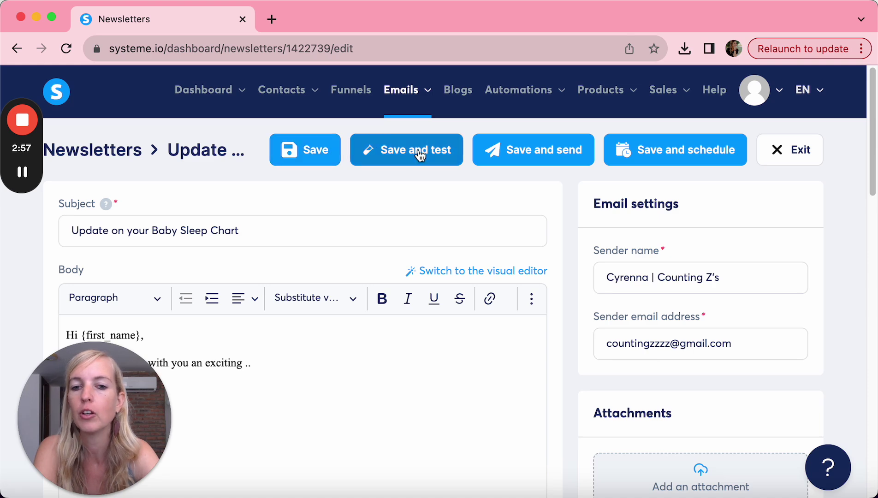
{"action": "left_click", "coordinate": [433, 157]}
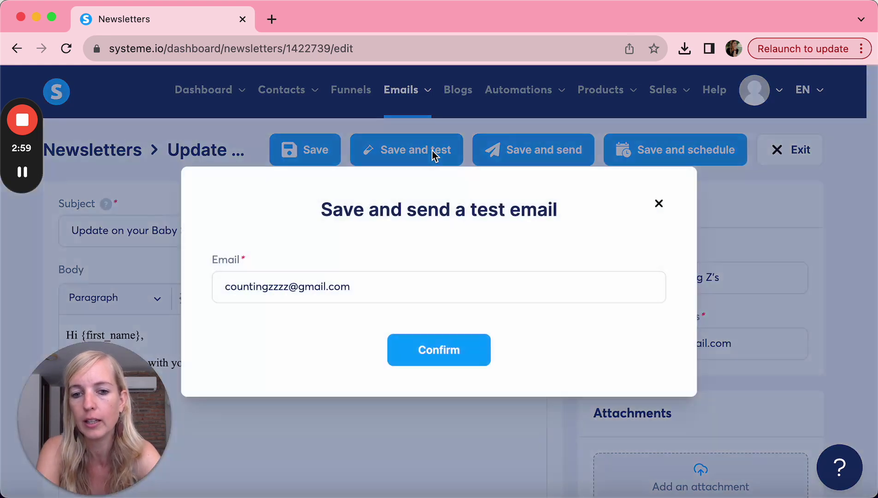
{"action": "left_click", "coordinate": [660, 206]}
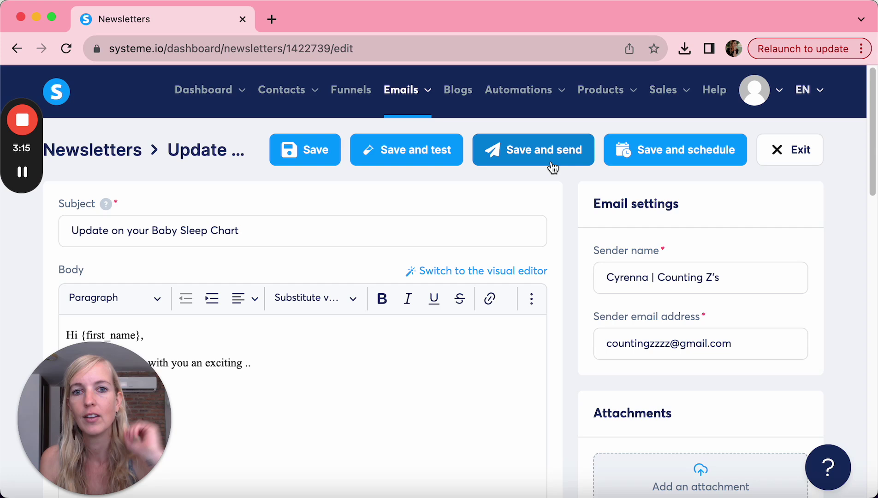
{"action": "scroll", "coordinate": [690, 443], "scroll_direction": "down", "scroll_amount": 7}
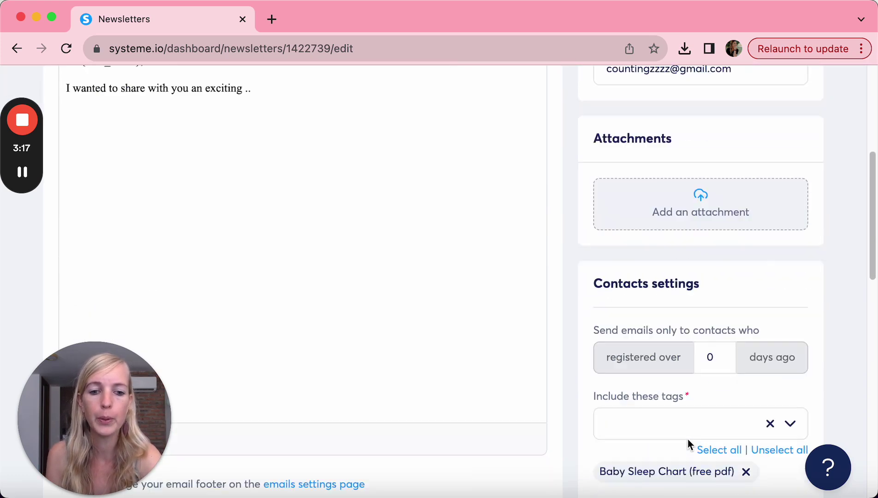
Open the scheduling form and date picker, then close both without scheduling the newsletter.
{"action": "scroll", "coordinate": [691, 392], "scroll_direction": "up", "scroll_amount": 3}
{"action": "scroll", "coordinate": [693, 421], "scroll_direction": "up", "scroll_amount": 4}
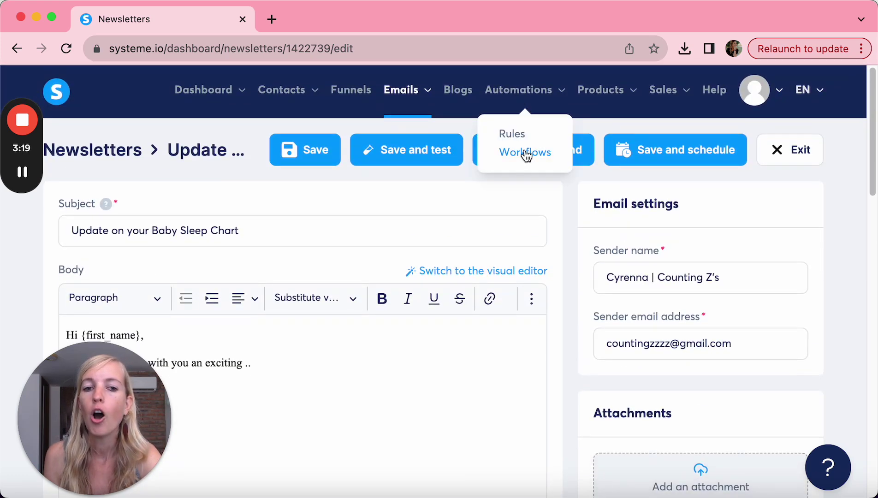
{"action": "left_click", "coordinate": [669, 150]}
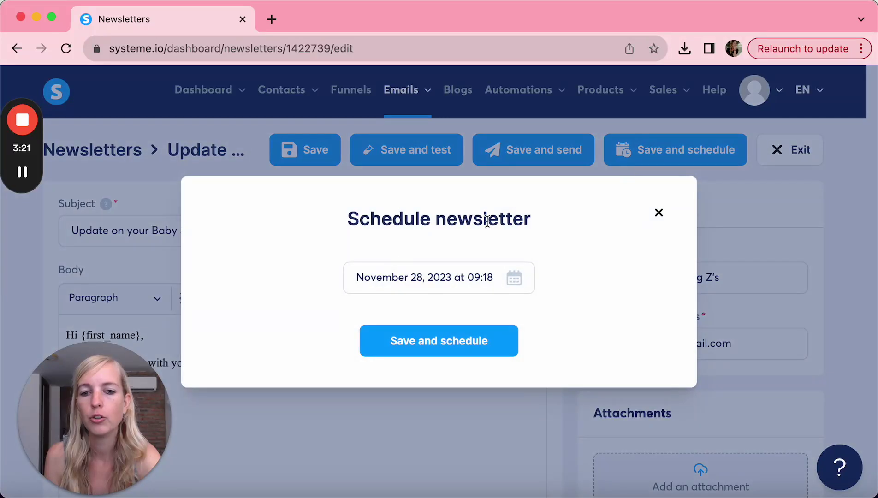
{"action": "left_click", "coordinate": [512, 286]}
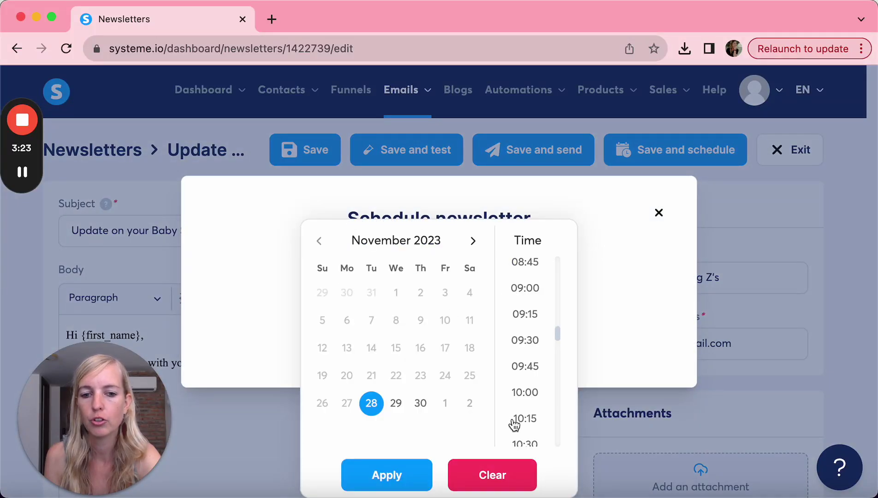
{"action": "left_click", "coordinate": [639, 297]}
{"action": "left_click", "coordinate": [659, 214]}
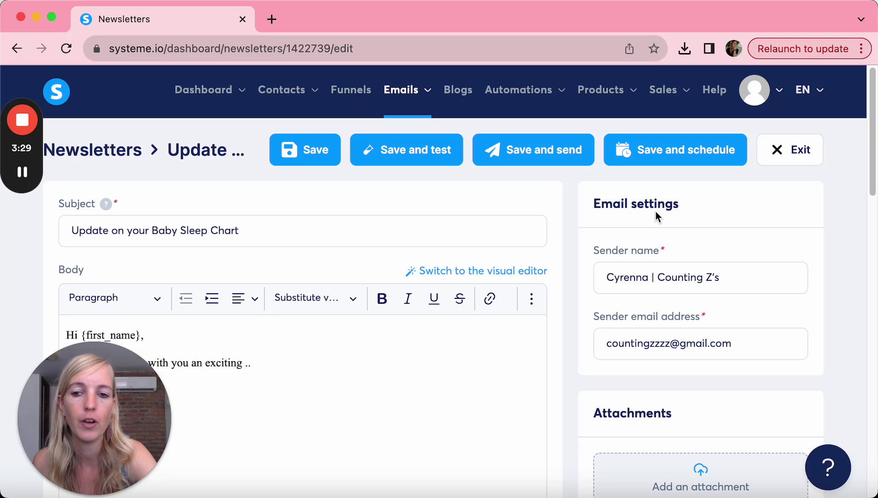
Leave the editor, reopen the newsletter via Edit, and dismiss the unsaved-changes prompt.
{"action": "left_click", "coordinate": [794, 154]}
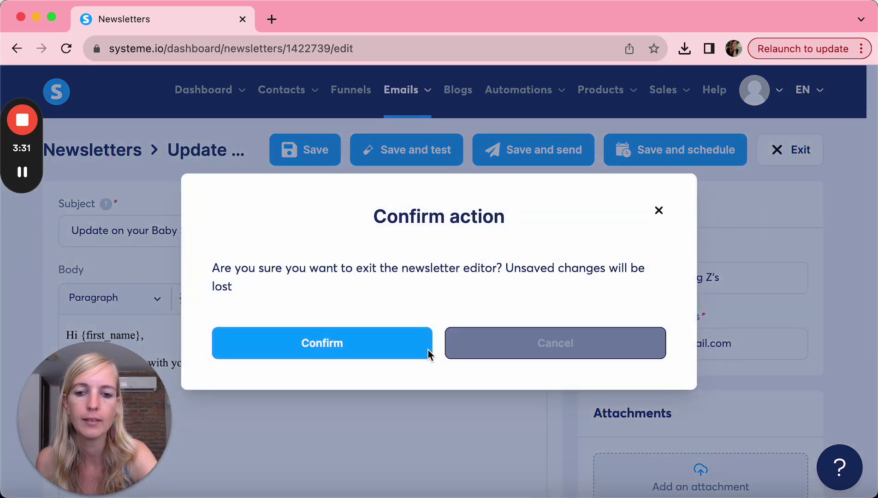
{"action": "left_click", "coordinate": [347, 344]}
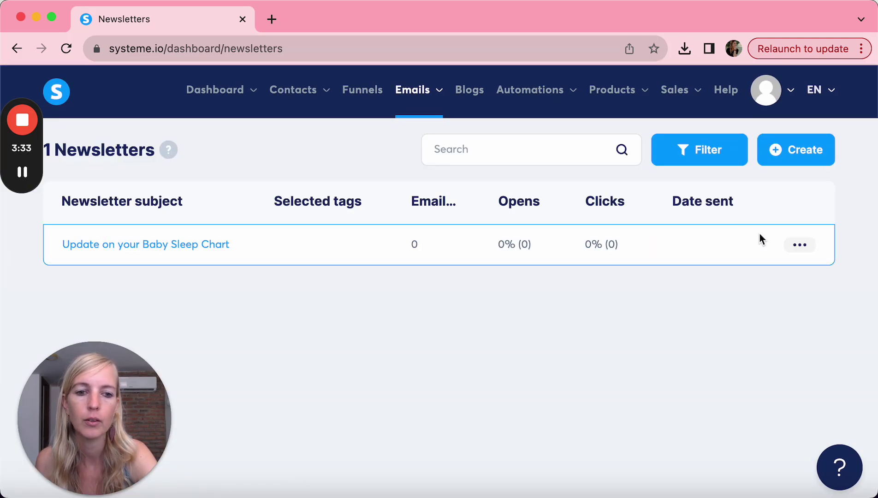
{"action": "left_click", "coordinate": [803, 249]}
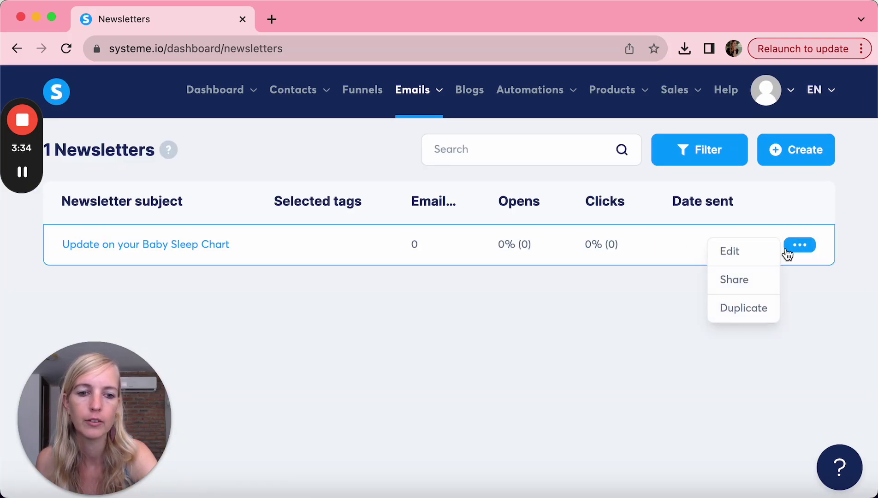
{"action": "left_click", "coordinate": [748, 259]}
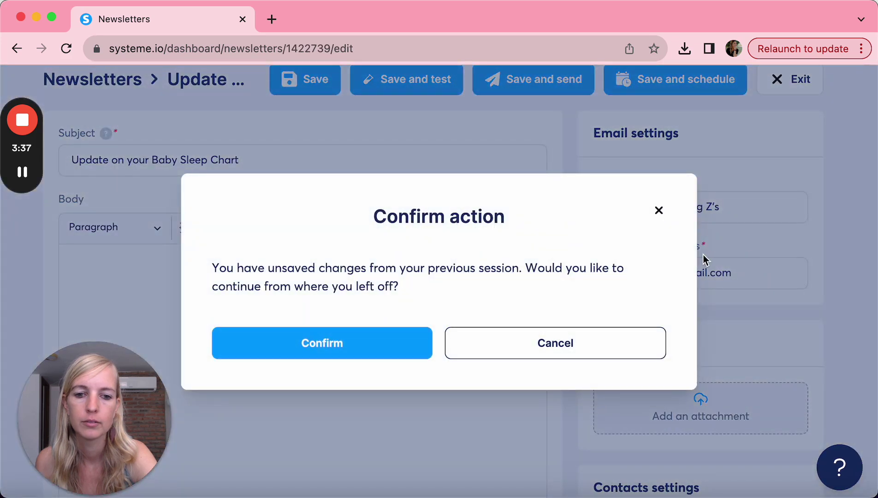
{"action": "left_click", "coordinate": [662, 213]}
Return to Emails > Newsletters to see the saved 'Update on your Baby Sleep Chart' newsletter.
{"action": "scroll", "coordinate": [429, 226], "scroll_direction": "up", "scroll_amount": 3}
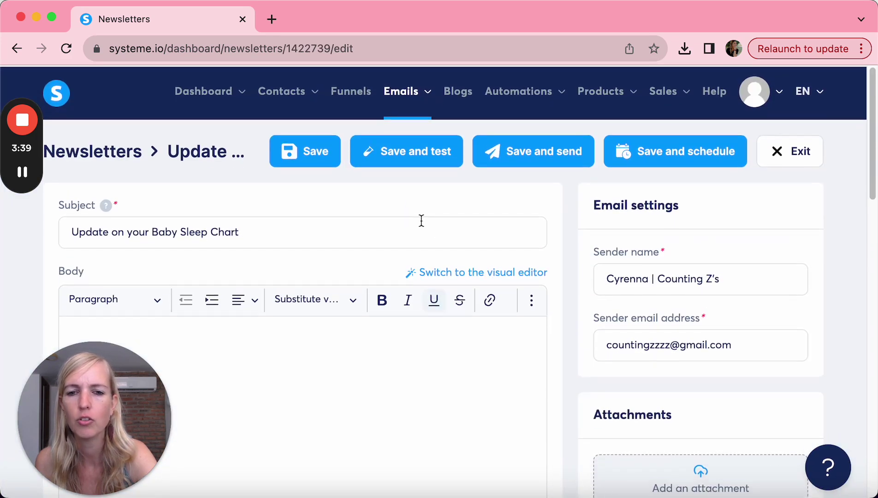
{"action": "mouse_move", "coordinate": [416, 94]}
{"action": "left_click", "coordinate": [399, 134]}
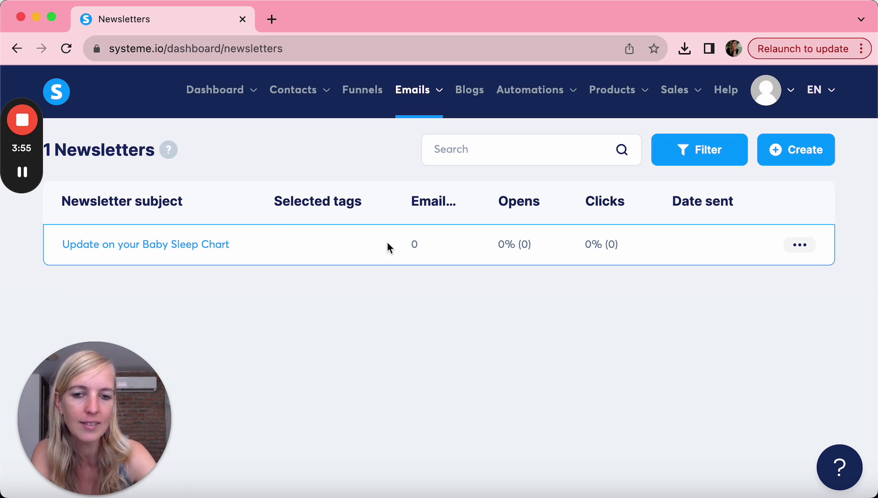
Check the newsletter's 0 emails sent and 0% opens and clicks, and glance at its actions menu.
{"action": "left_click_drag", "start_coordinate": [425, 245], "coordinate": [407, 245]}
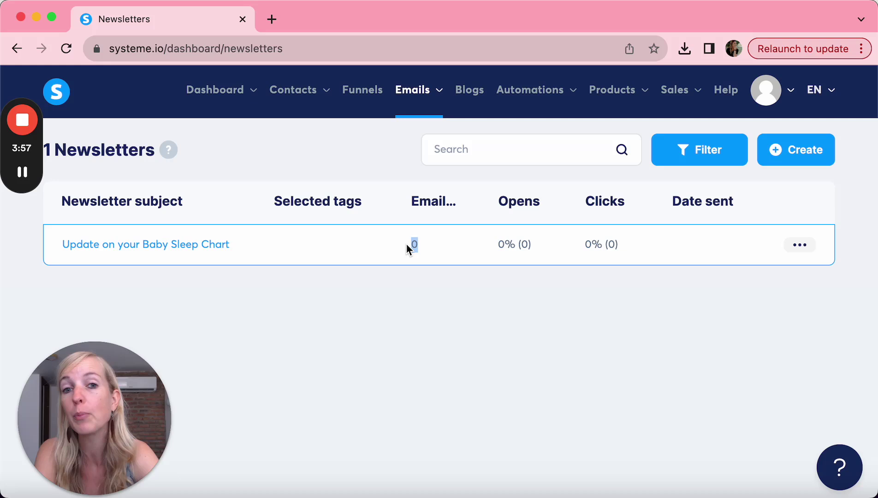
{"action": "left_click_drag", "start_coordinate": [488, 245], "coordinate": [588, 241]}
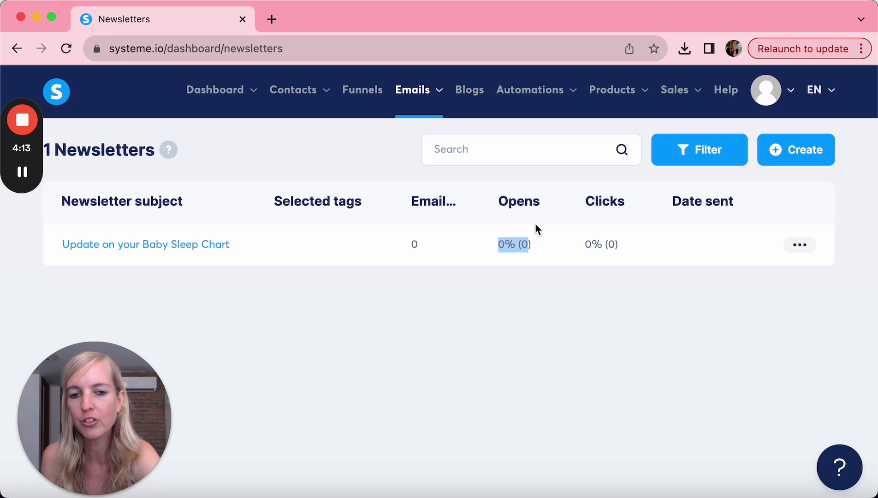
{"action": "left_click", "coordinate": [803, 246]}
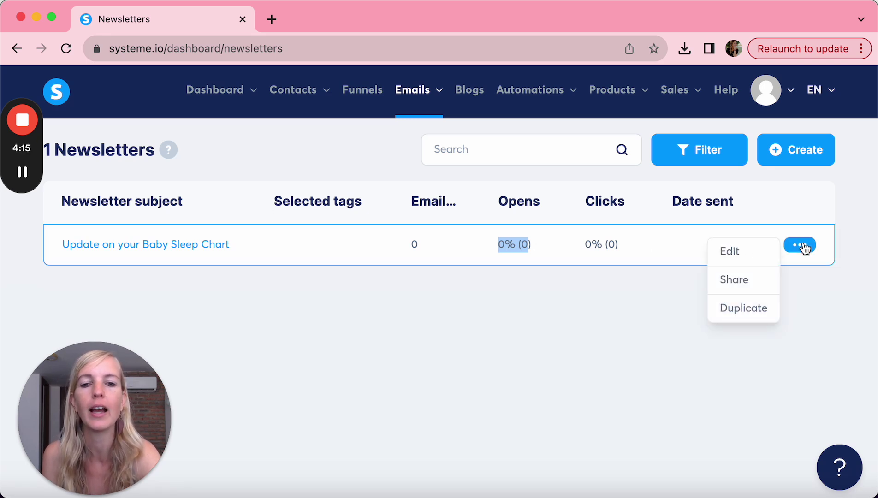
{"action": "left_click", "coordinate": [646, 455]}
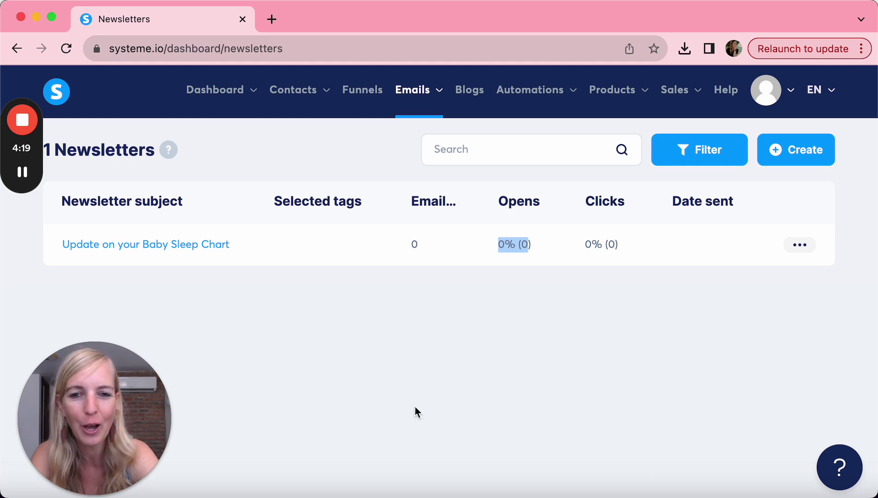
{"action": "mouse_move", "coordinate": [412, 96]}
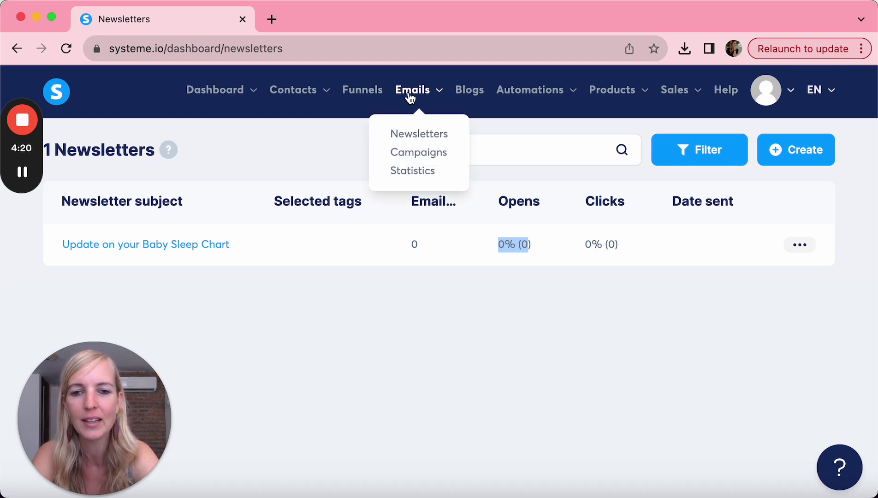
Go to Campaigns and open the Baby Sleep Chart campaign's email.
{"action": "left_click", "coordinate": [412, 153]}
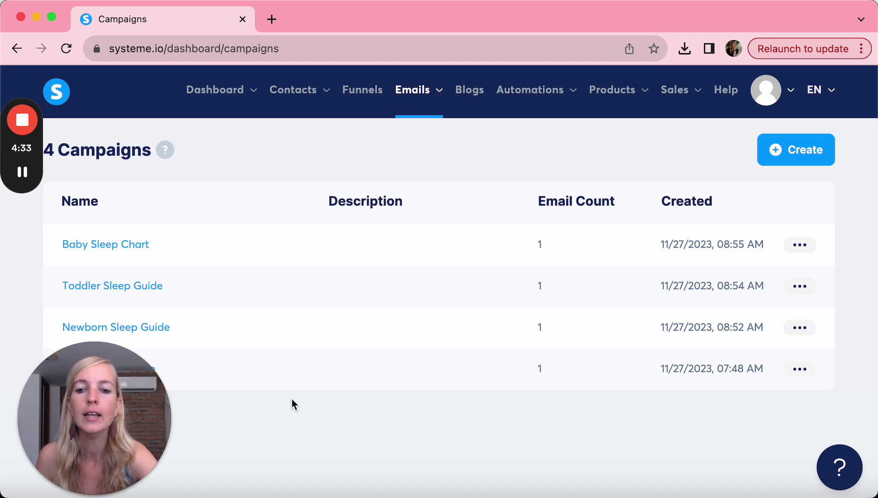
{"action": "left_click", "coordinate": [103, 244]}
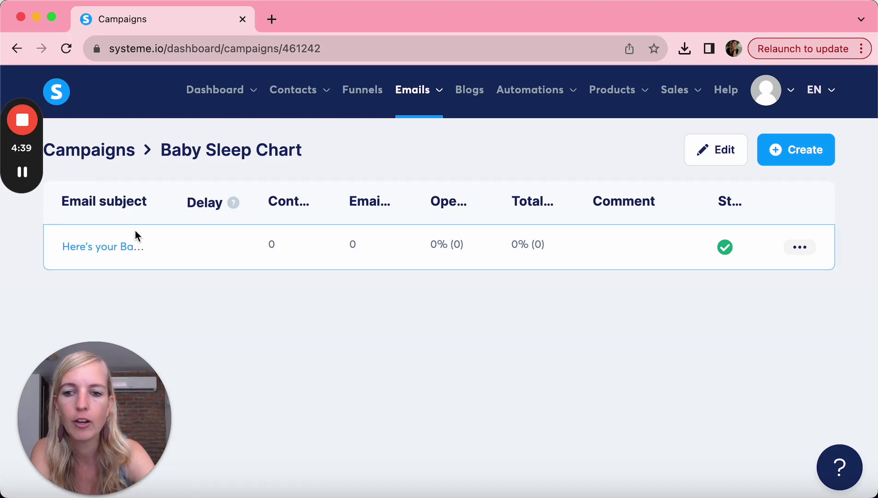
{"action": "left_click", "coordinate": [103, 246]}
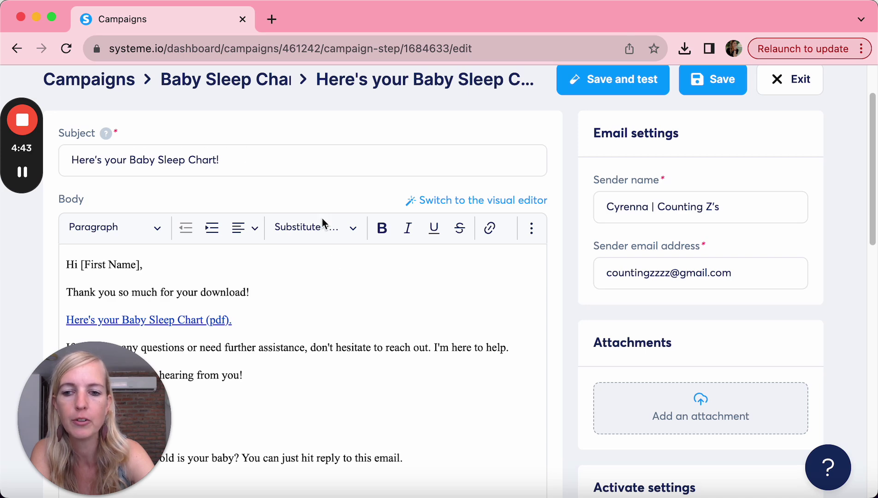
Read through the campaign email body down to the PS asking the baby's age.
{"action": "scroll", "coordinate": [337, 300], "scroll_direction": "down", "scroll_amount": 3}
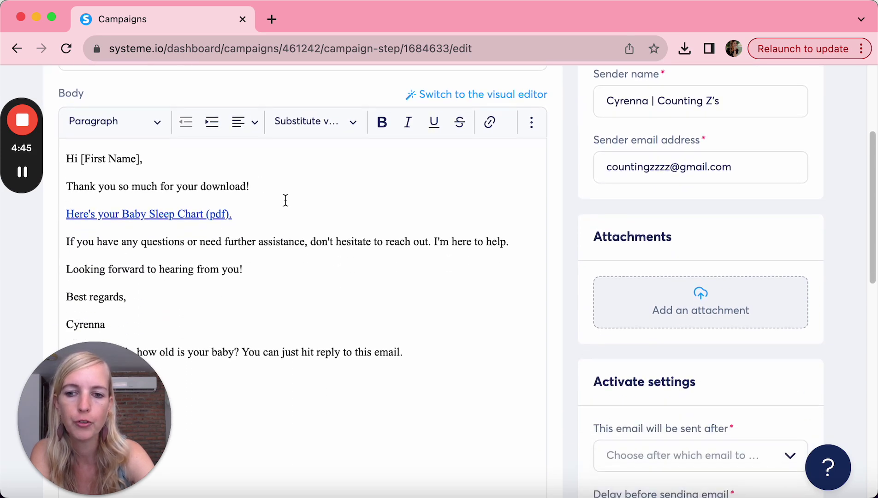
{"action": "scroll", "coordinate": [286, 200], "scroll_direction": "down", "scroll_amount": 2}
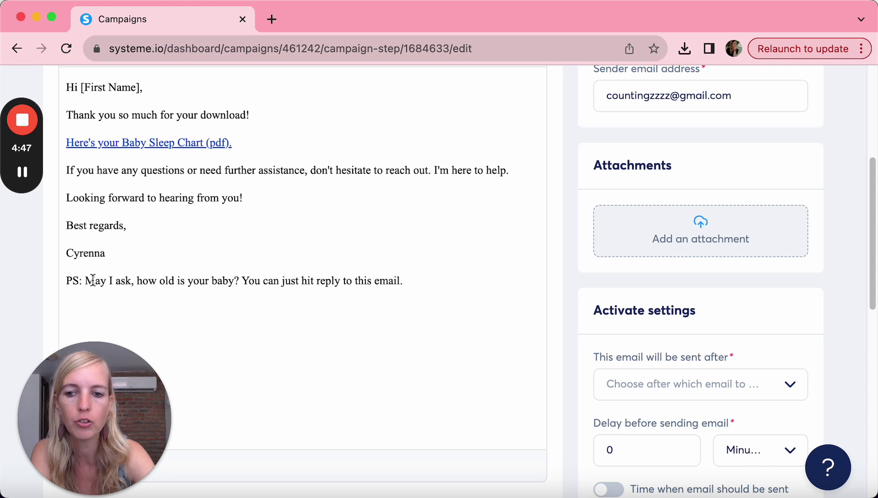
{"action": "left_click_drag", "start_coordinate": [88, 281], "coordinate": [400, 277]}
{"action": "left_click", "coordinate": [431, 278]}
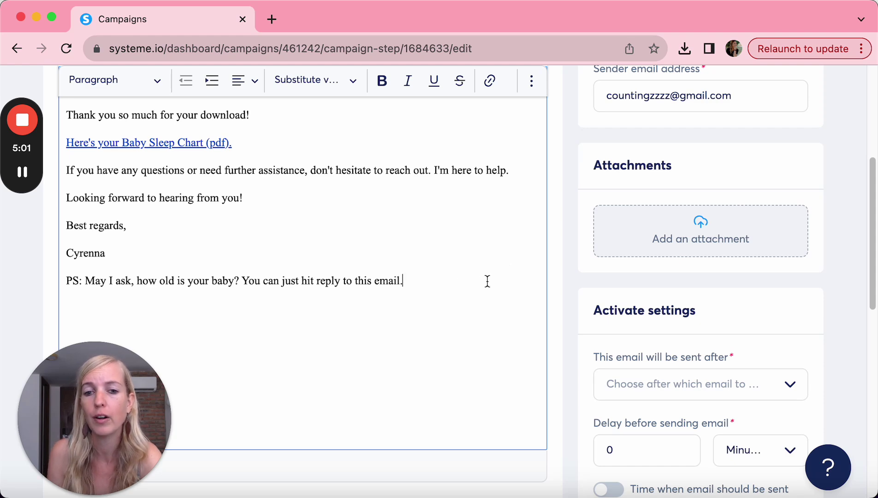
{"action": "scroll", "coordinate": [488, 281], "scroll_direction": "up", "scroll_amount": 5}
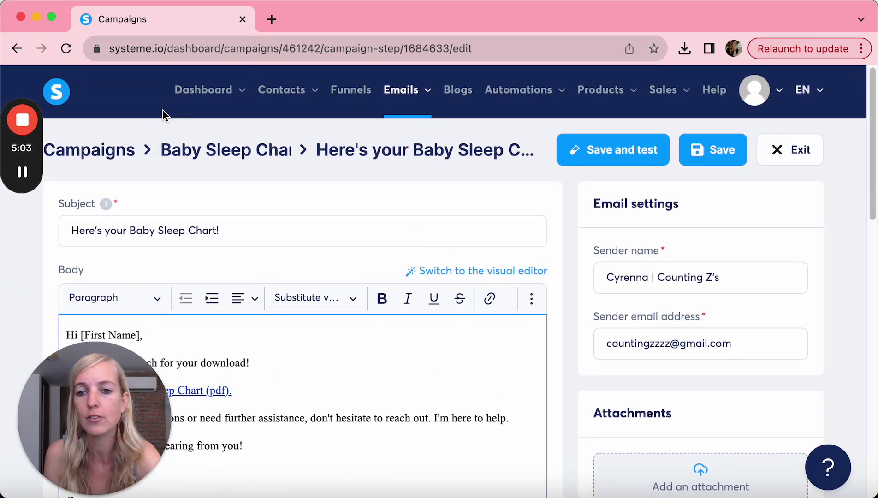
{"action": "left_click", "coordinate": [113, 152]}
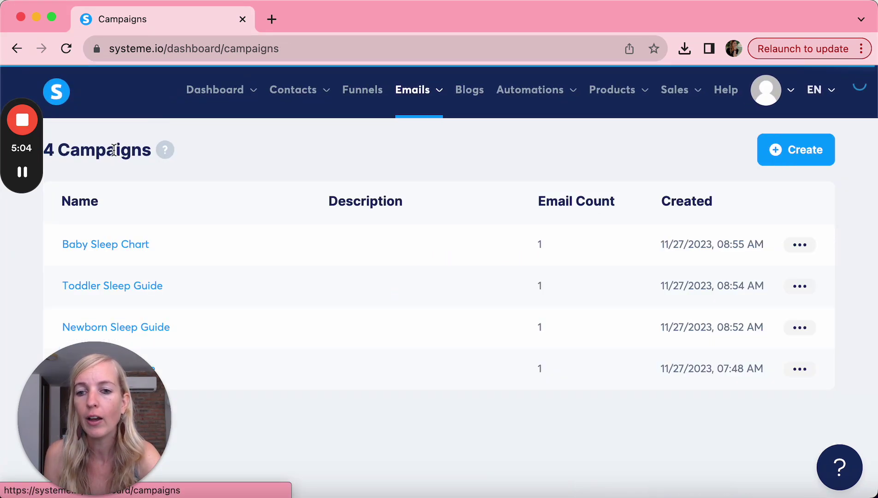
{"action": "left_click", "coordinate": [113, 250]}
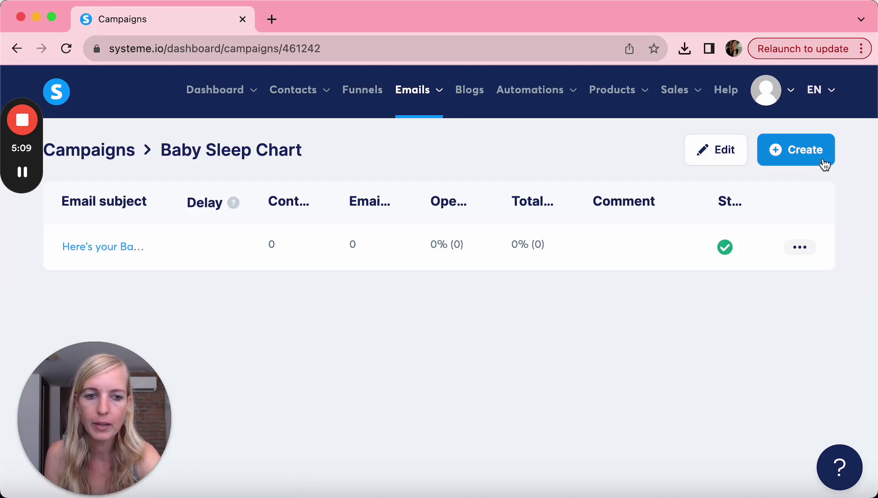
{"action": "left_click", "coordinate": [805, 160]}
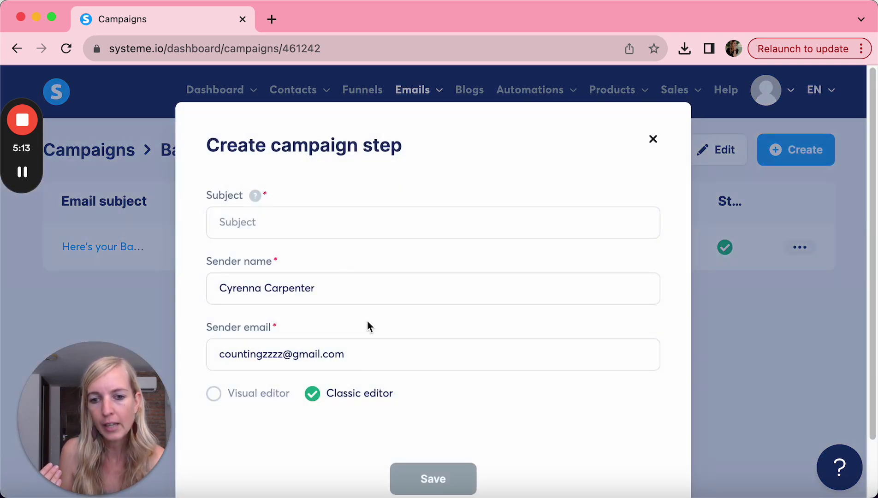
{"action": "left_click", "coordinate": [651, 140]}
{"action": "left_click", "coordinate": [116, 253]}
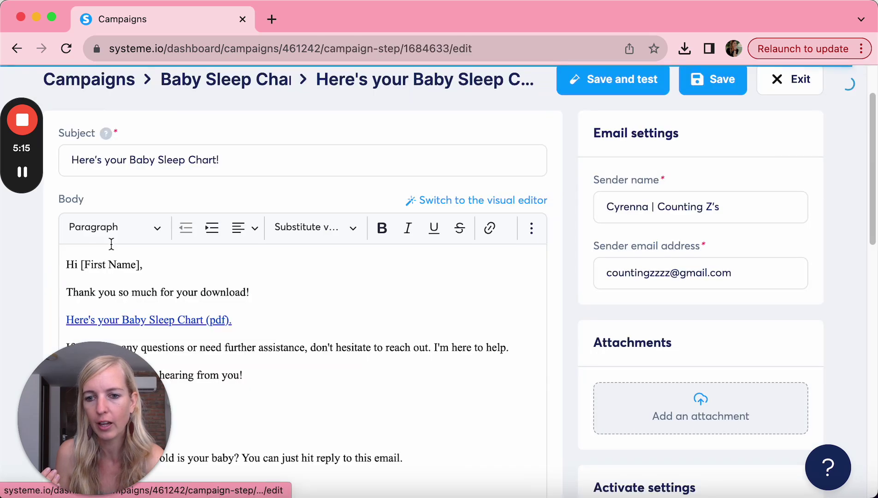
{"action": "scroll", "coordinate": [571, 309], "scroll_direction": "down", "scroll_amount": 10}
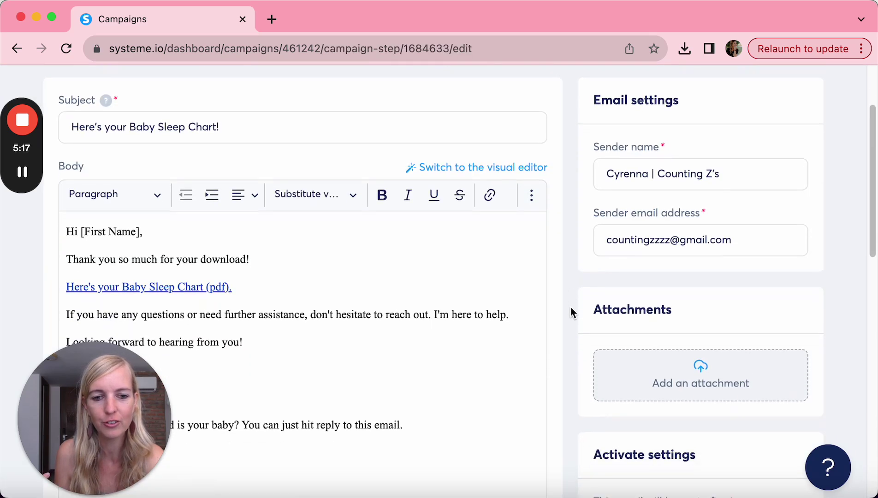
{"action": "scroll", "coordinate": [571, 312], "scroll_direction": "up", "scroll_amount": 3}
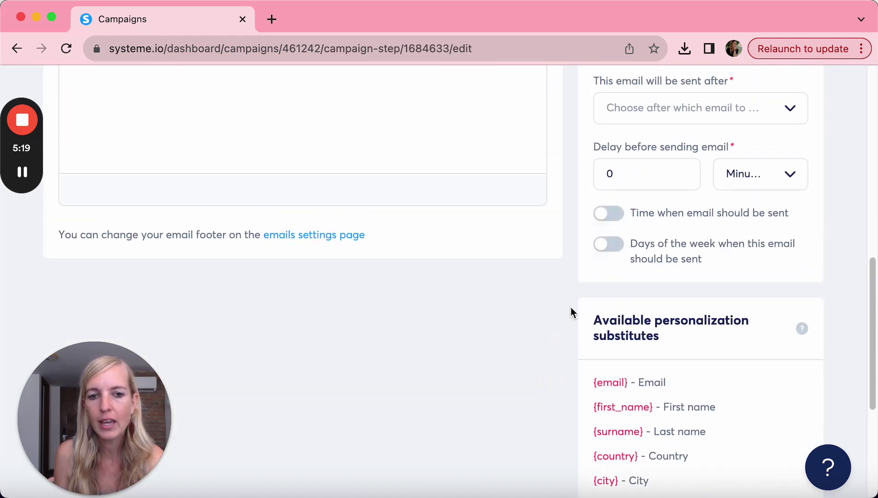
{"action": "left_click", "coordinate": [696, 113]}
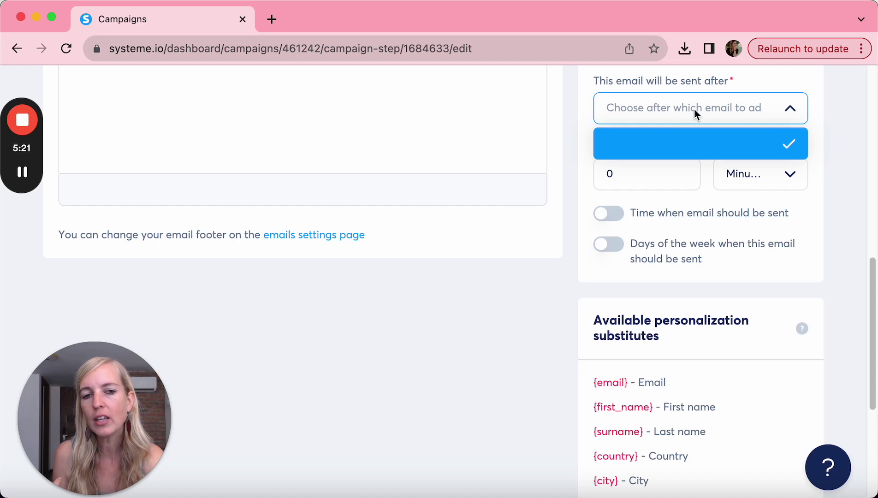
{"action": "left_click", "coordinate": [819, 116]}
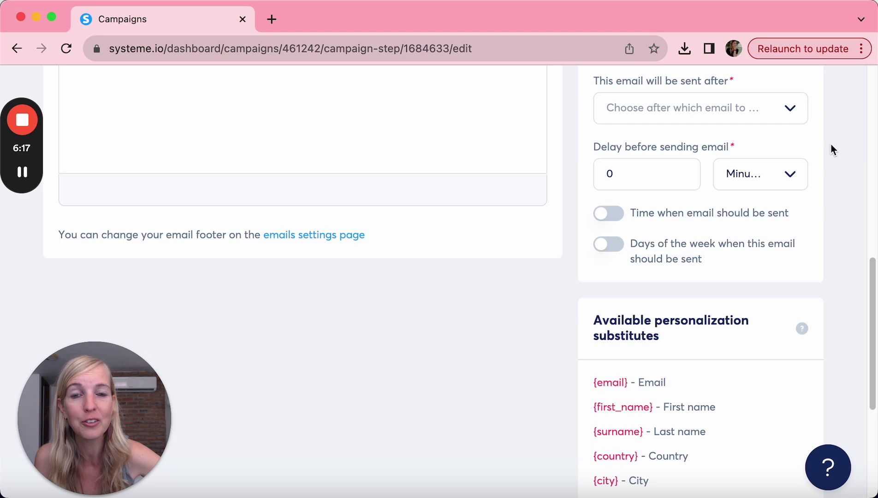
{"action": "scroll", "coordinate": [495, 164], "scroll_direction": "up", "scroll_amount": 7}
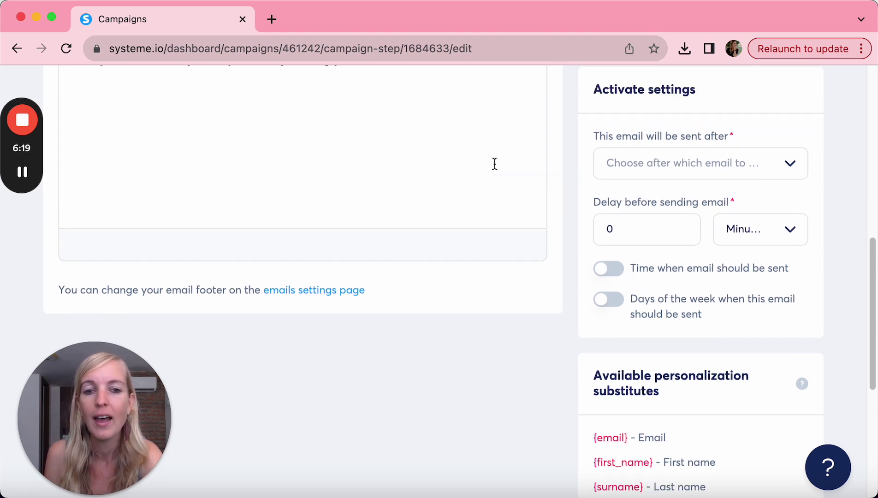
{"action": "scroll", "coordinate": [495, 164], "scroll_direction": "up", "scroll_amount": 5}
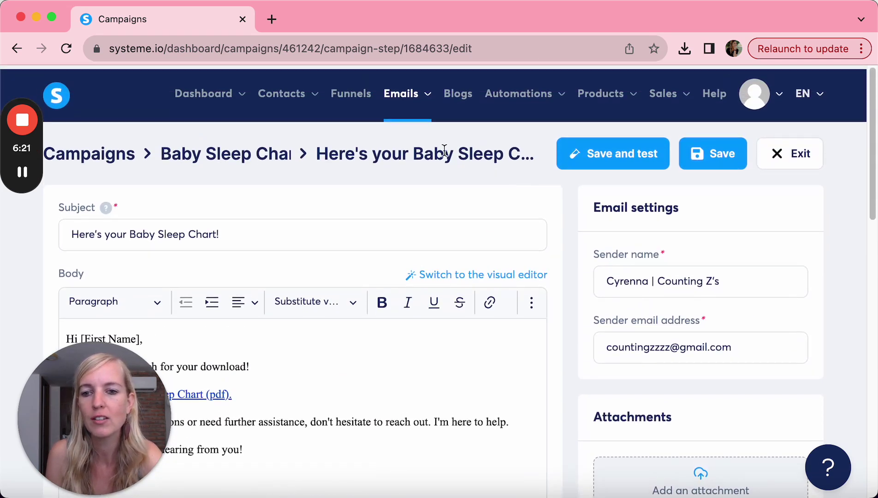
Go back from the email editor to the list of four campaigns.
{"action": "left_click", "coordinate": [103, 153]}
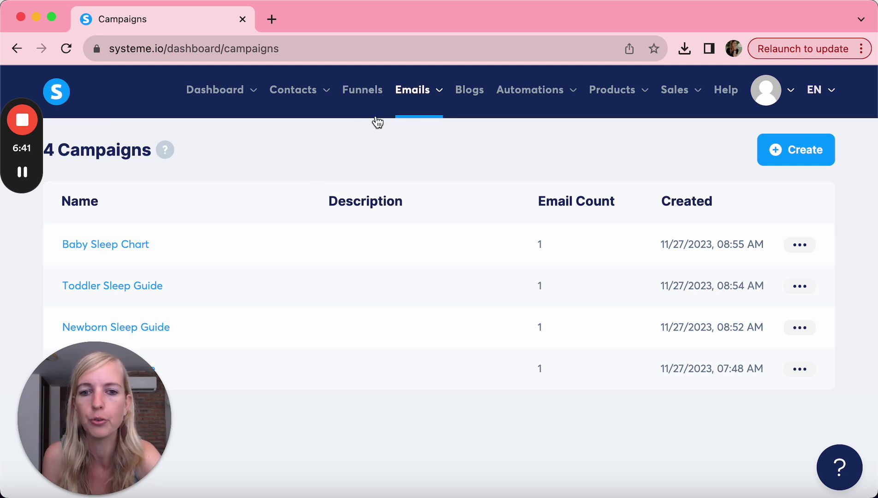
Open Emails > Statistics and review it: 0 emails sent, 0.0% average opens.
{"action": "mouse_move", "coordinate": [433, 89]}
{"action": "left_click", "coordinate": [404, 173]}
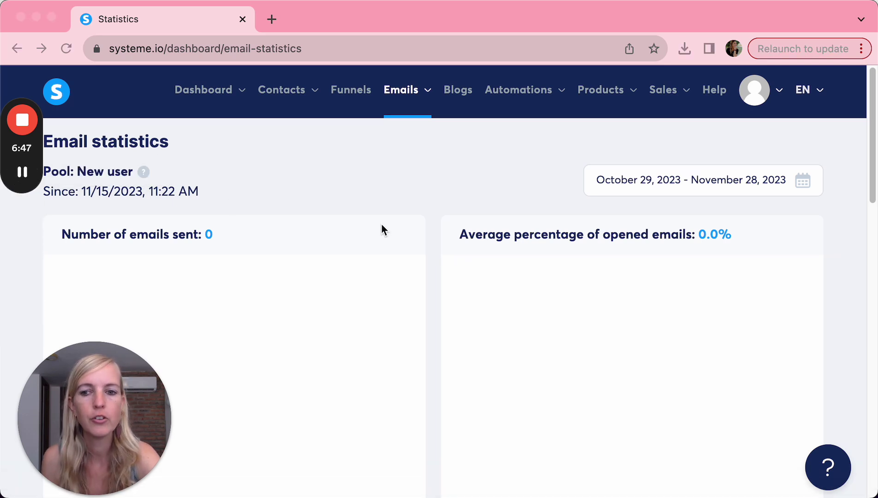
{"action": "scroll", "coordinate": [382, 225], "scroll_direction": "down", "scroll_amount": 1}
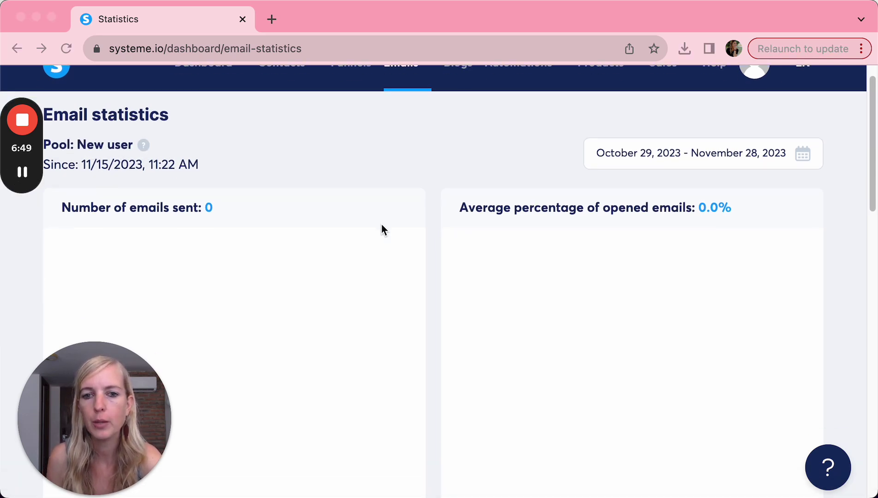
{"action": "scroll", "coordinate": [382, 225], "scroll_direction": "up", "scroll_amount": 1}
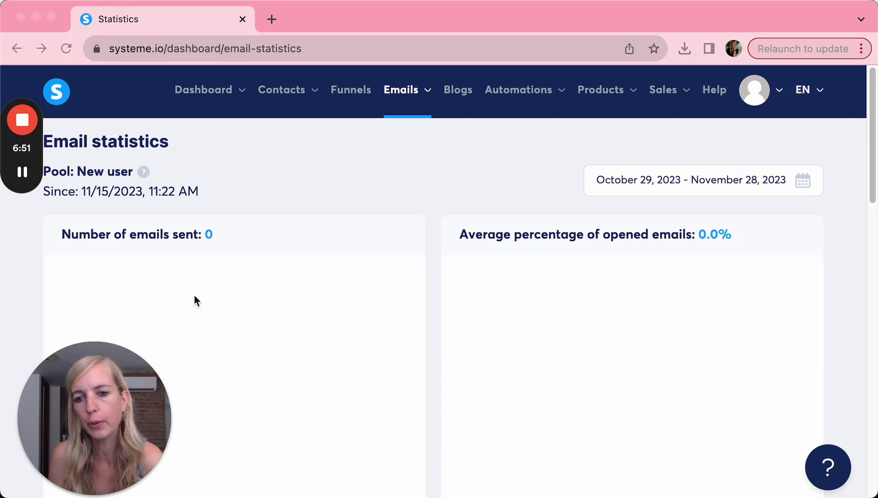
{"action": "scroll", "coordinate": [311, 267], "scroll_direction": "down", "scroll_amount": 1}
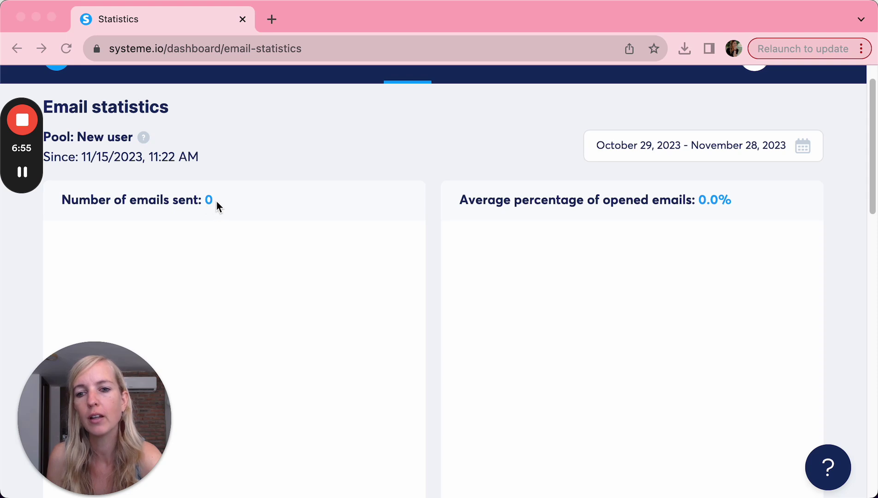
{"action": "scroll", "coordinate": [217, 202], "scroll_direction": "up", "scroll_amount": 1}
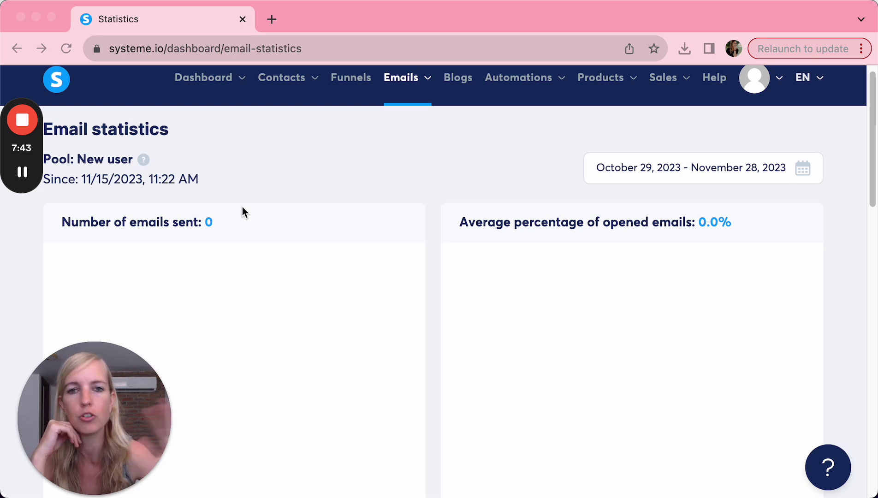
{"action": "scroll", "coordinate": [242, 208], "scroll_direction": "down", "scroll_amount": 3}
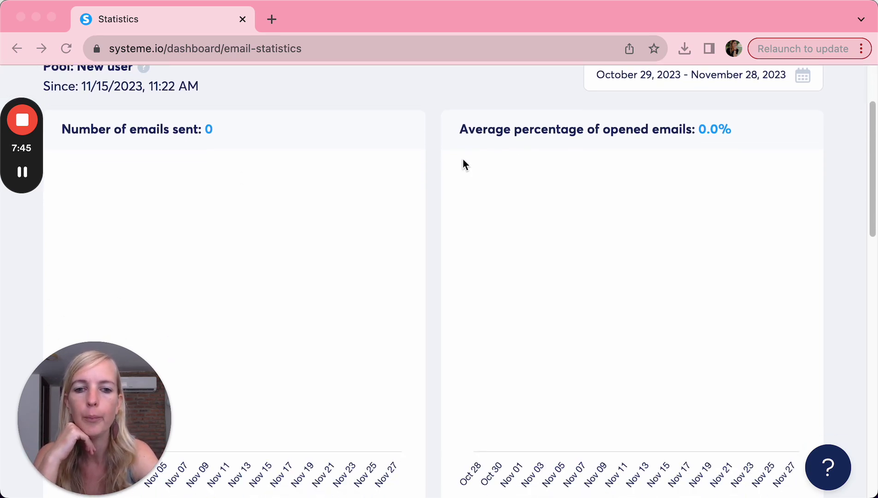
{"action": "scroll", "coordinate": [449, 286], "scroll_direction": "down", "scroll_amount": 7}
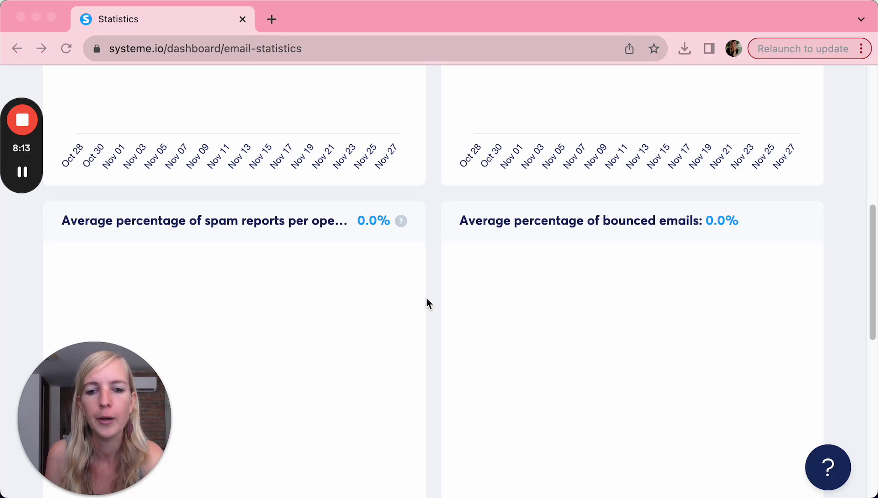
{"action": "scroll", "coordinate": [433, 339], "scroll_direction": "down", "scroll_amount": 3}
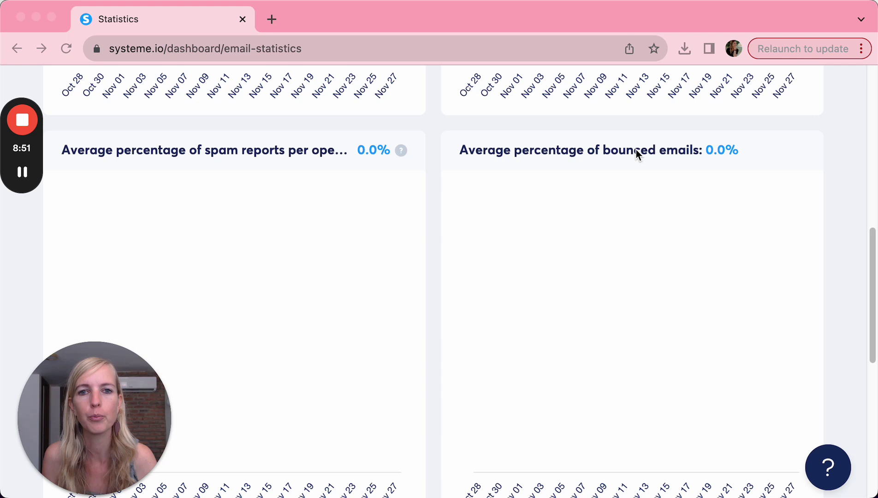
{"action": "scroll", "coordinate": [438, 331], "scroll_direction": "down", "scroll_amount": 2}
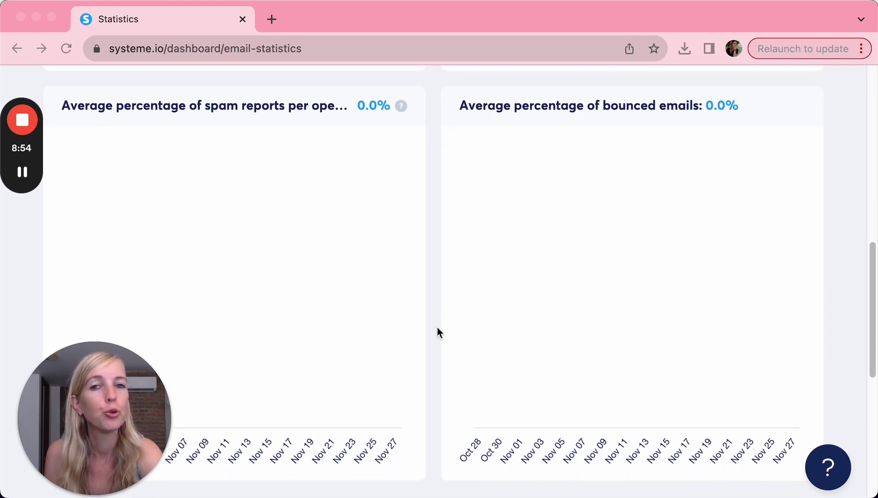
{"action": "scroll", "coordinate": [437, 332], "scroll_direction": "down", "scroll_amount": 10}
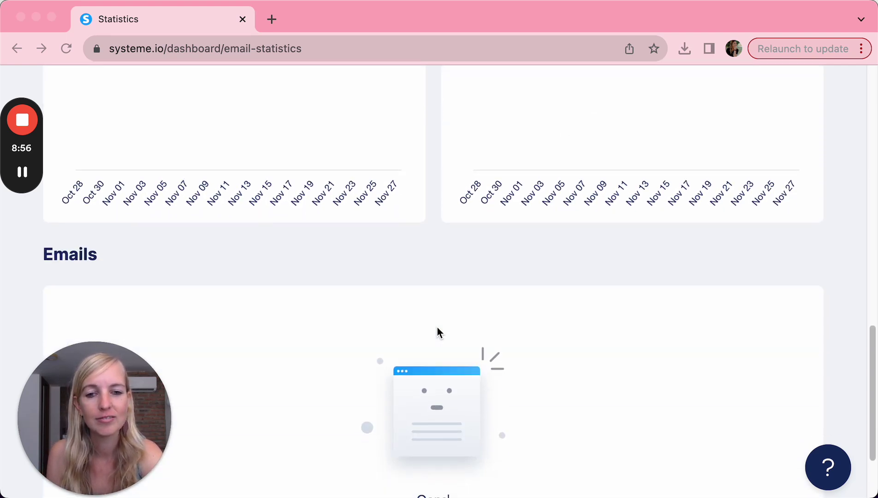
{"action": "scroll", "coordinate": [438, 332], "scroll_direction": "down", "scroll_amount": 4}
{"action": "scroll", "coordinate": [438, 332], "scroll_direction": "up", "scroll_amount": 12}
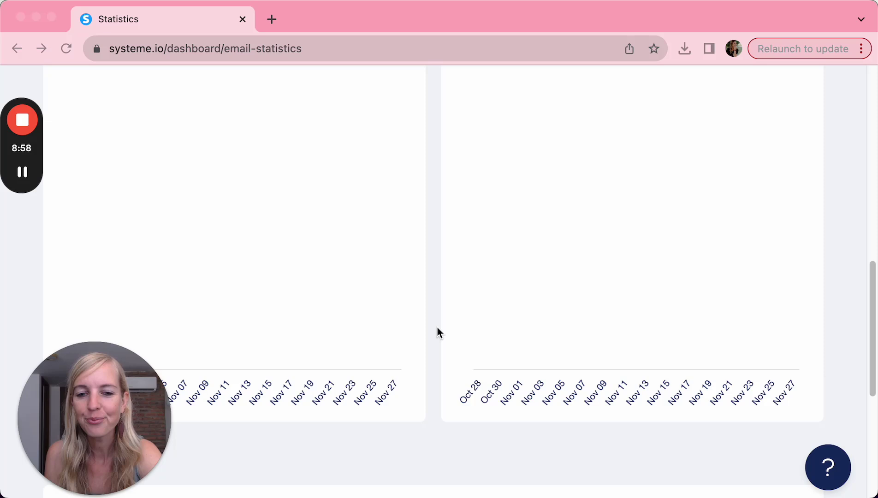
{"action": "scroll", "coordinate": [437, 332], "scroll_direction": "up", "scroll_amount": 6}
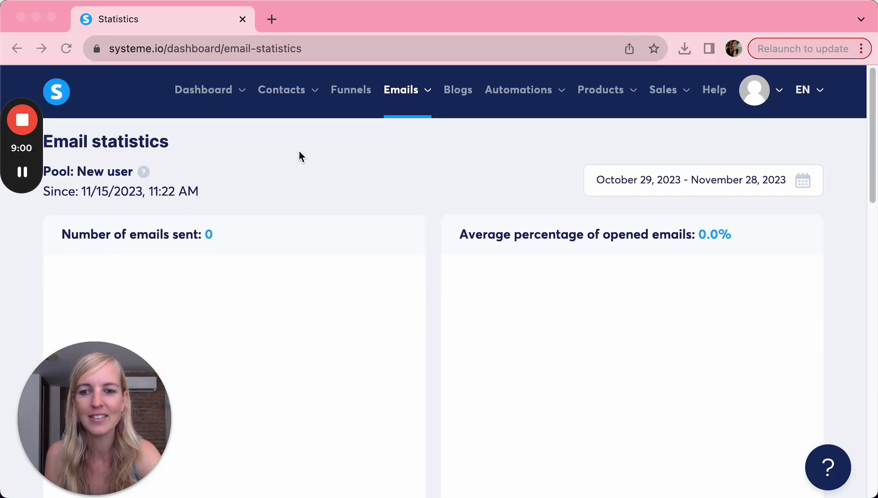